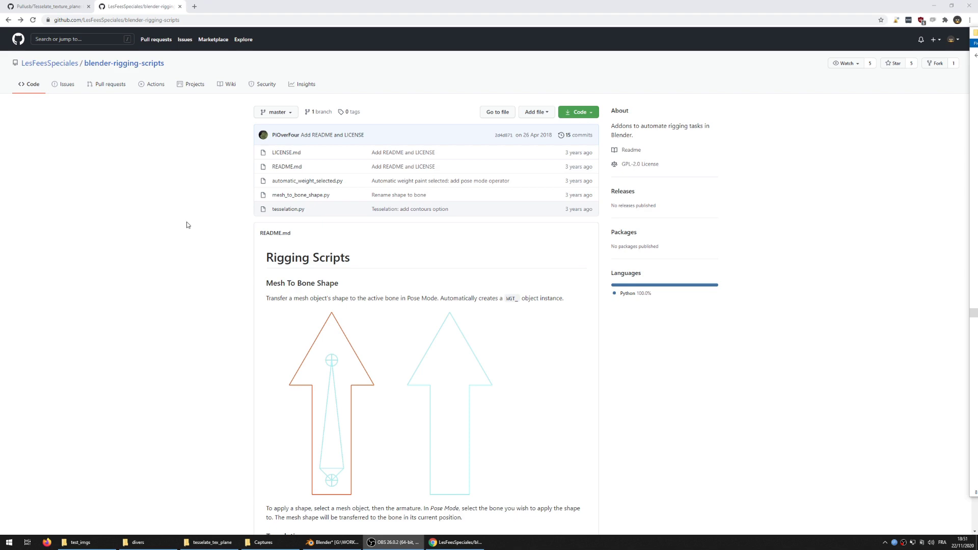
Read down the blender-rigging-scripts README past the Mesh To Bone Shape section
{"action": "scroll", "coordinate": [195, 270], "scroll_direction": "down", "scroll_amount": 2}
{"action": "scroll", "coordinate": [221, 267], "scroll_direction": "down", "scroll_amount": 5}
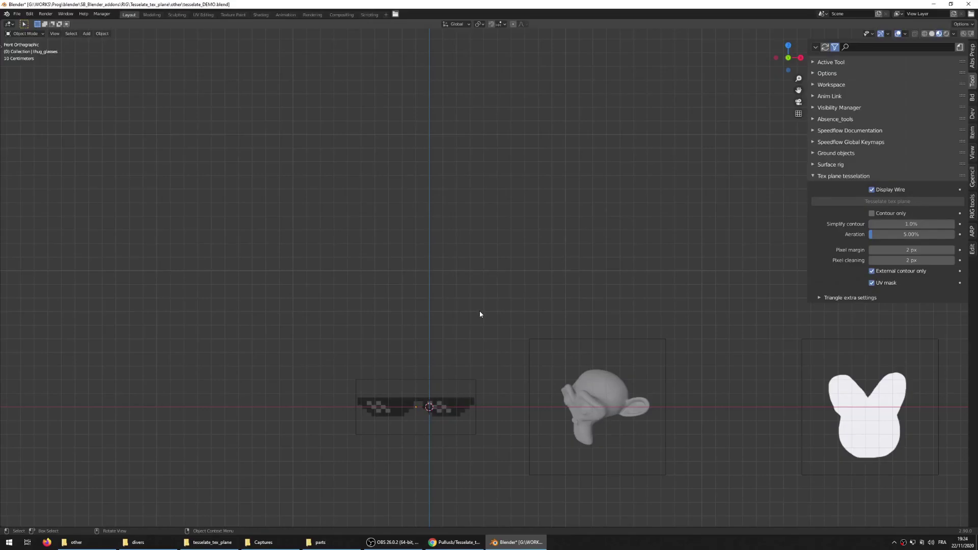
Switch to Blender and look over the row of glasses, monkey head, rabbit and sword texture planes in the front view
{"action": "scroll", "coordinate": [473, 313], "scroll_direction": "down", "scroll_amount": 1}
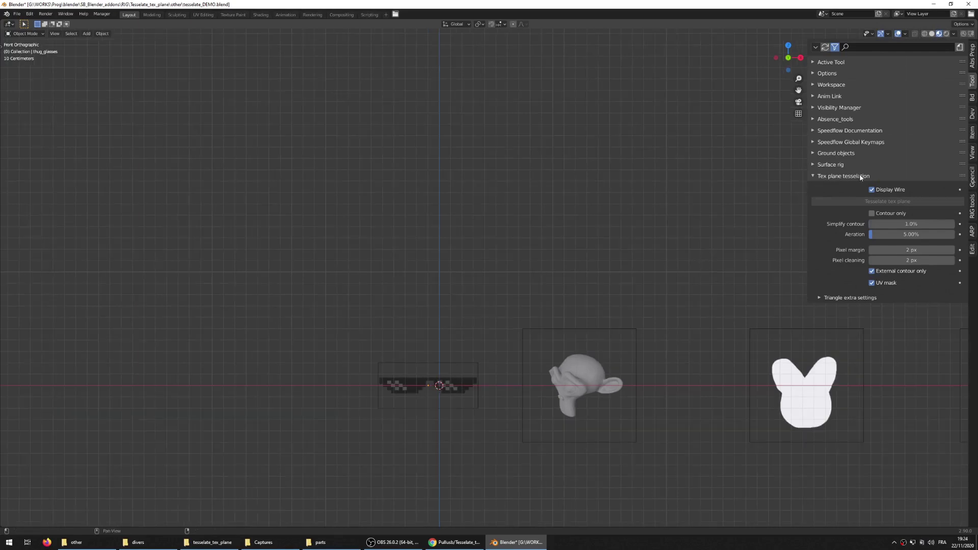
{"action": "scroll", "coordinate": [656, 294], "scroll_direction": "down", "scroll_amount": 2}
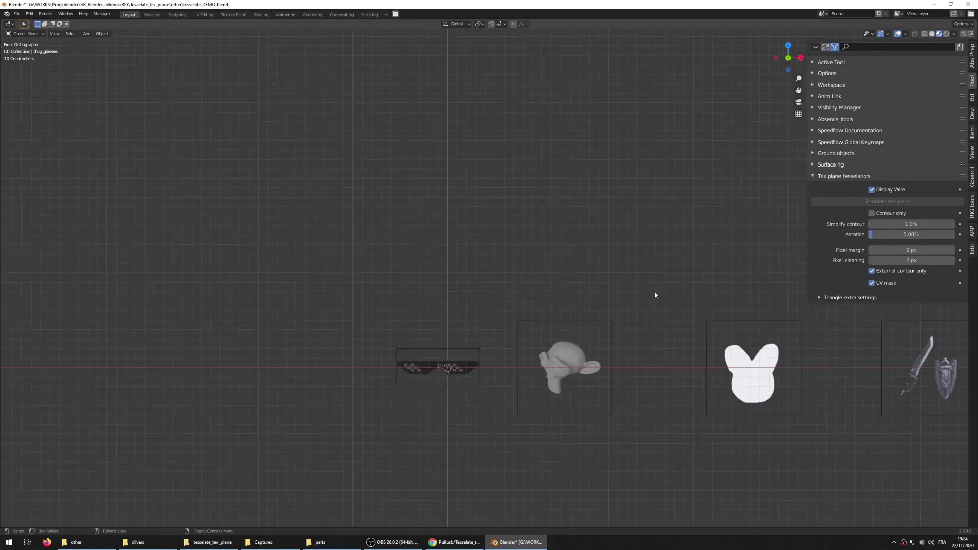
{"action": "scroll", "coordinate": [449, 331], "scroll_direction": "down", "scroll_amount": 2}
{"action": "middle_click_drag", "start_coordinate": [448, 331], "coordinate": [482, 324]}
{"action": "scroll", "coordinate": [469, 329], "scroll_direction": "up", "scroll_amount": 4}
{"action": "middle_click_drag", "start_coordinate": [393, 349], "coordinate": [549, 255], "text": "shift"}
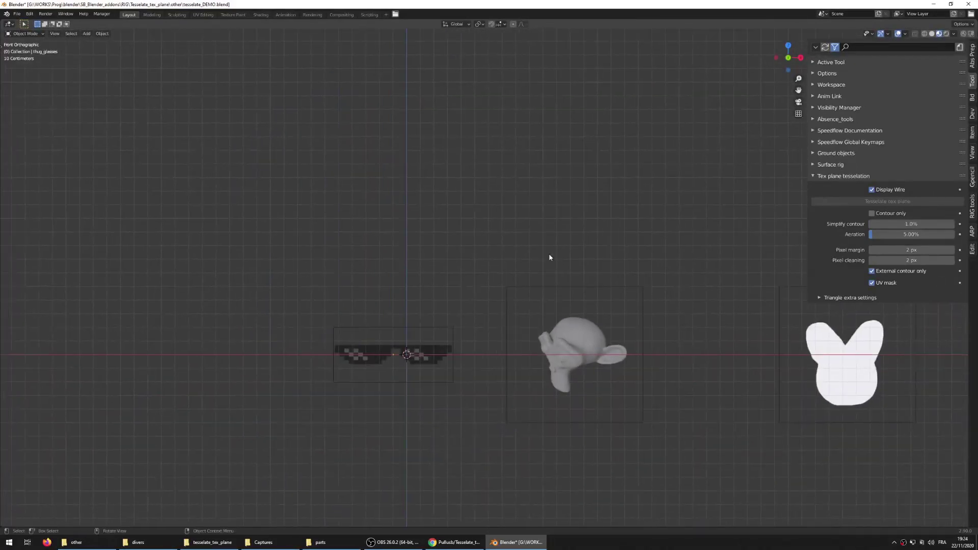
{"action": "scroll", "coordinate": [549, 256], "scroll_direction": "up", "scroll_amount": 1}
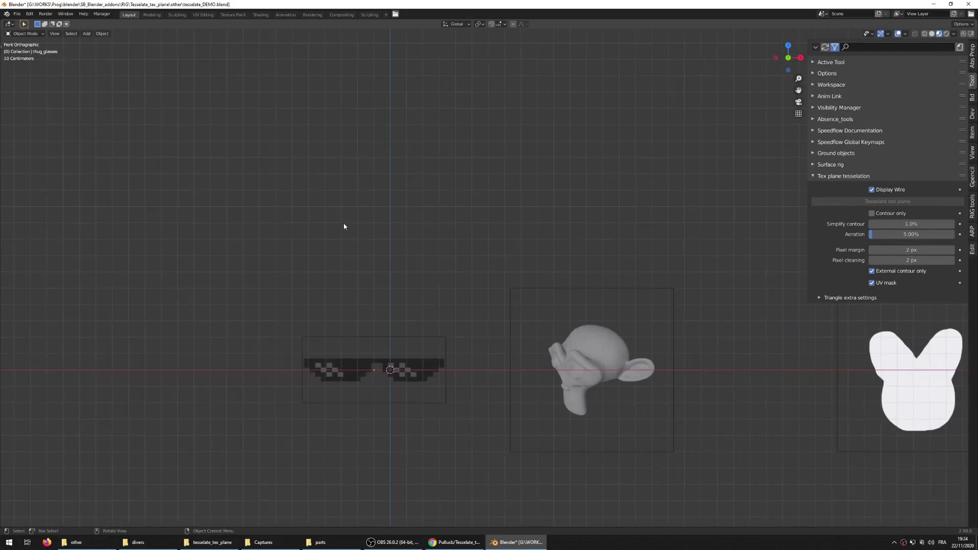
{"action": "scroll", "coordinate": [396, 342], "scroll_direction": "down", "scroll_amount": 1}
{"action": "middle_click_drag", "start_coordinate": [390, 338], "coordinate": [349, 334], "text": "shift"}
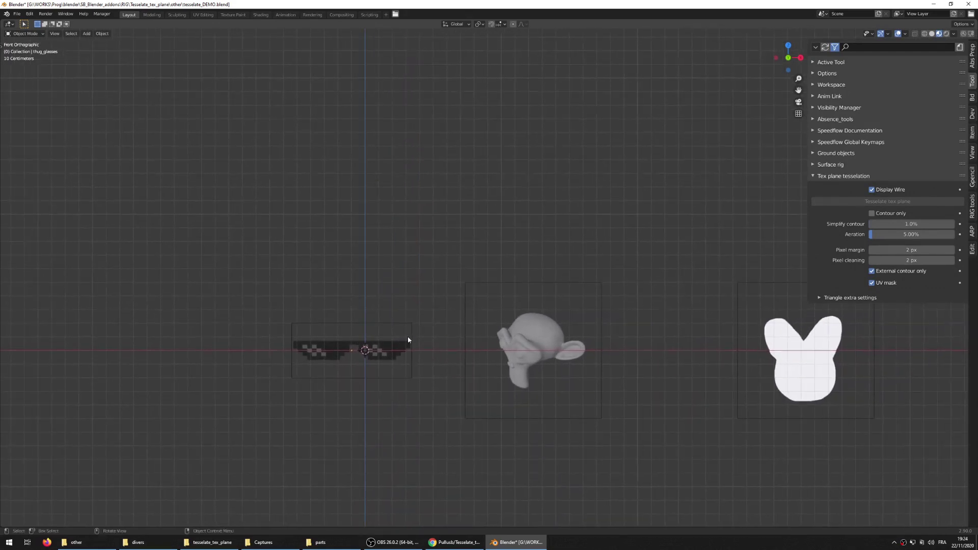
{"action": "scroll", "coordinate": [407, 338], "scroll_direction": "down", "scroll_amount": 2}
{"action": "scroll", "coordinate": [408, 340], "scroll_direction": "up", "scroll_amount": 2}
{"action": "scroll", "coordinate": [414, 339], "scroll_direction": "down", "scroll_amount": 3}
{"action": "scroll", "coordinate": [407, 337], "scroll_direction": "up", "scroll_amount": 1}
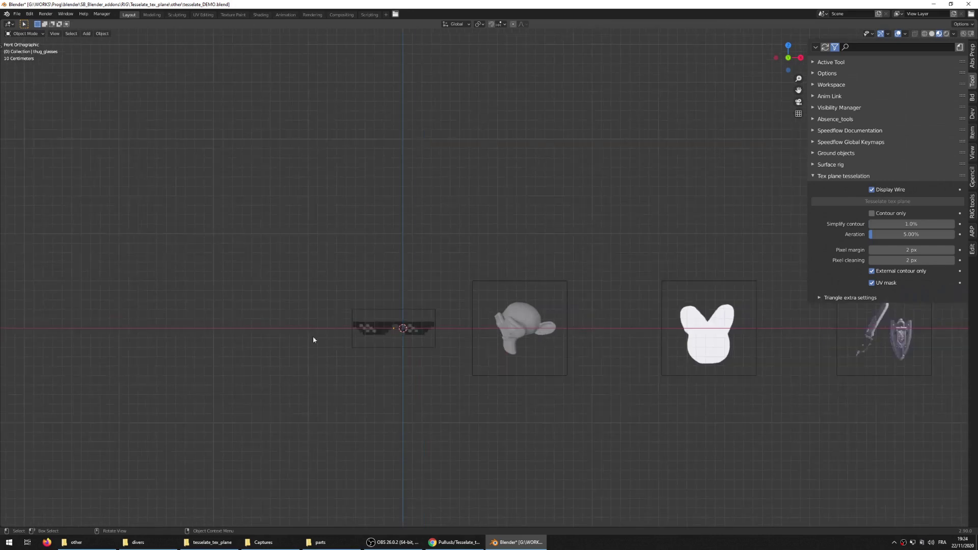
{"action": "middle_click_drag", "start_coordinate": [496, 318], "coordinate": [415, 330], "text": "shift"}
{"action": "middle_click_drag", "start_coordinate": [293, 305], "coordinate": [392, 303], "text": "shift"}
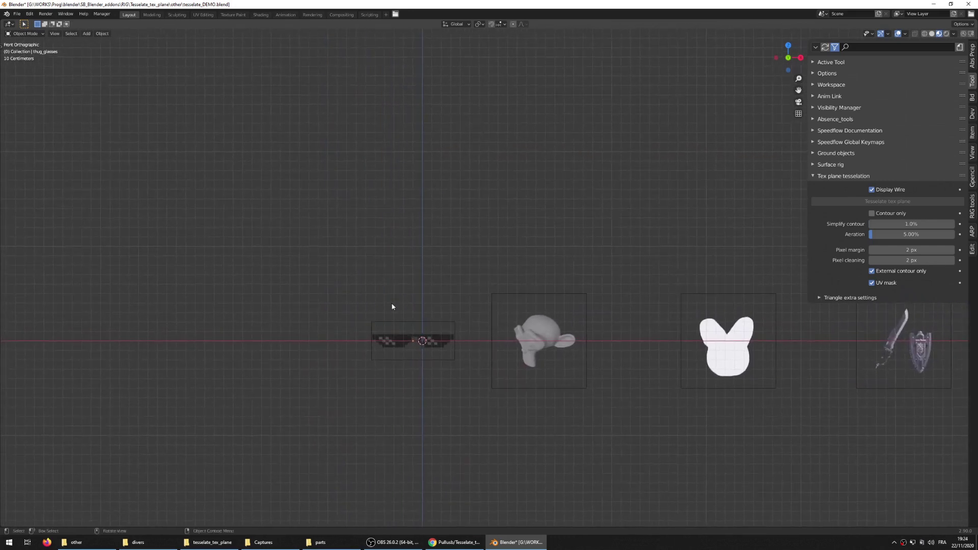
Tesselate the glasses, monkey head and rabbit texture planes together with the current tesselation settings
{"action": "left_click_drag", "start_coordinate": [362, 236], "coordinate": [681, 405]}
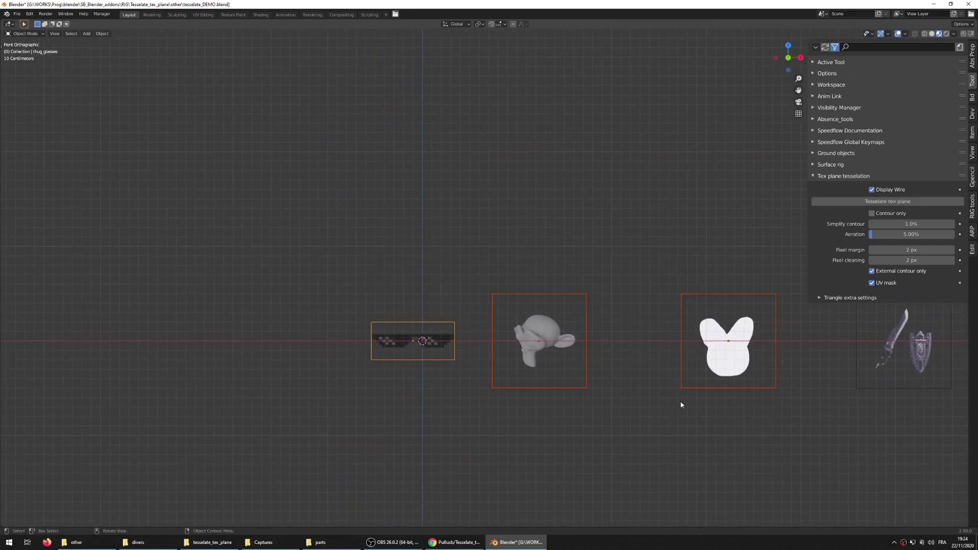
{"action": "scroll", "coordinate": [409, 349], "scroll_direction": "up", "scroll_amount": 2}
{"action": "middle_click_drag", "start_coordinate": [664, 232], "coordinate": [657, 234], "text": "shift"}
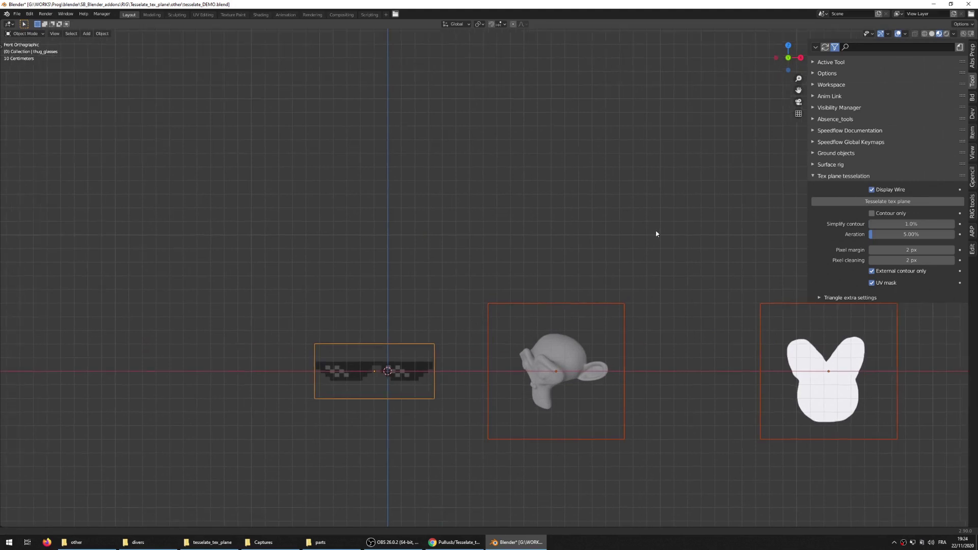
{"action": "left_click", "coordinate": [875, 202]}
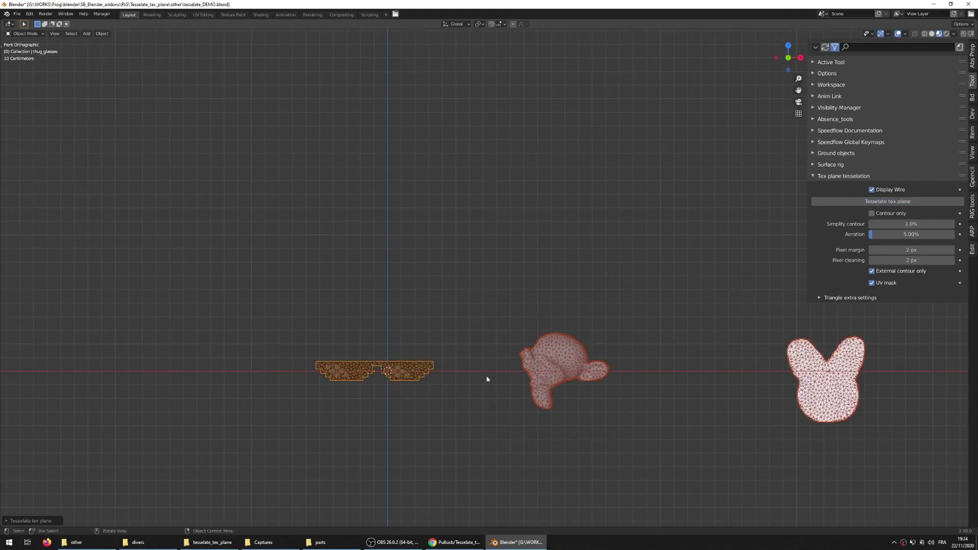
Examine the triangle meshes generated on the three planes and the adjustable options of the last tesselation
{"action": "mouse_move", "coordinate": [405, 332]}
{"action": "middle_mouse_down", "text": "shift"}
{"action": "mouse_move", "coordinate": [395, 293]}
{"action": "mouse_move", "coordinate": [403, 318]}
{"action": "middle_mouse_up", "text": "shift"}
{"action": "scroll", "coordinate": [426, 310], "scroll_direction": "up", "scroll_amount": 2}
{"action": "scroll", "coordinate": [425, 309], "scroll_direction": "down", "scroll_amount": 2}
{"action": "scroll", "coordinate": [402, 318], "scroll_direction": "up", "scroll_amount": 1}
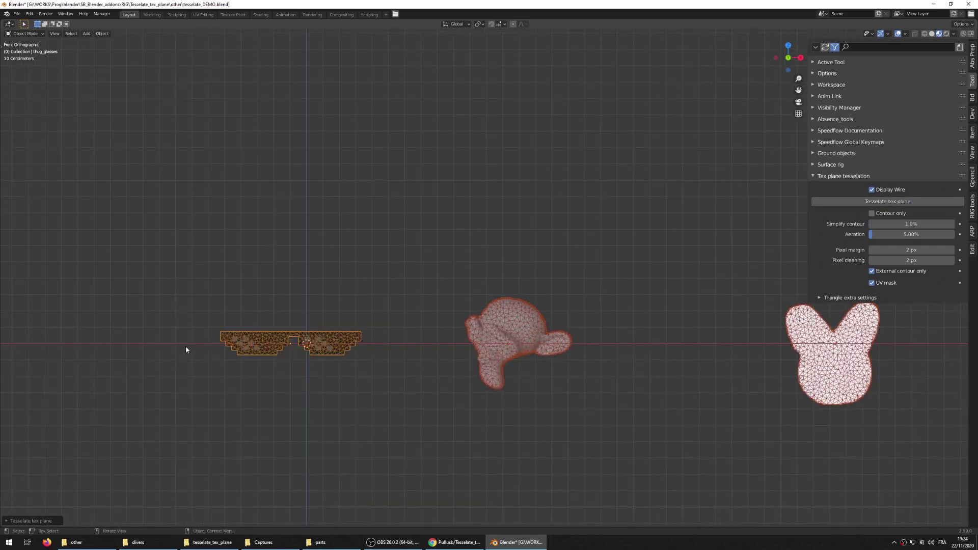
{"action": "middle_click_drag", "start_coordinate": [510, 336], "coordinate": [476, 333], "text": "shift"}
{"action": "middle_click_drag", "start_coordinate": [393, 319], "coordinate": [431, 349], "text": "shift"}
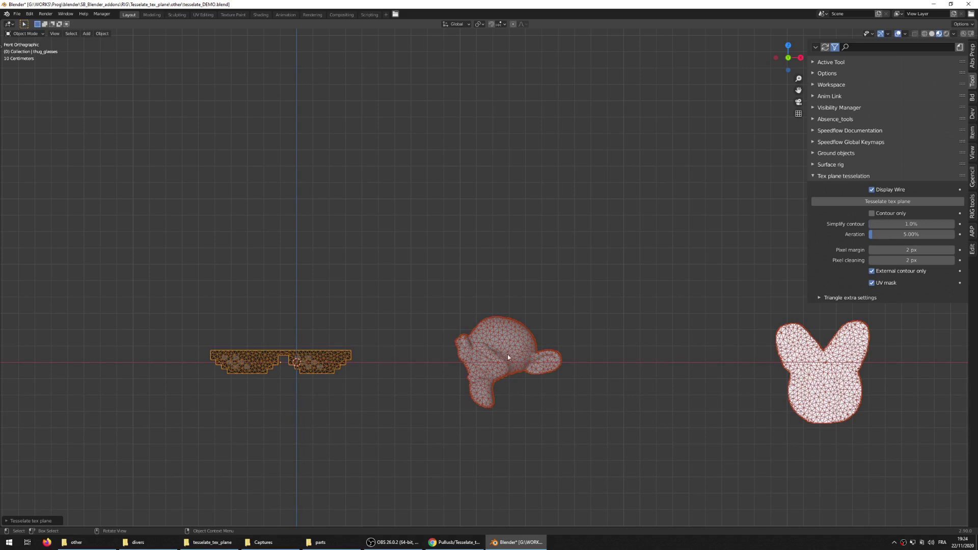
{"action": "middle_click_drag", "start_coordinate": [328, 344], "coordinate": [332, 342], "text": "shift"}
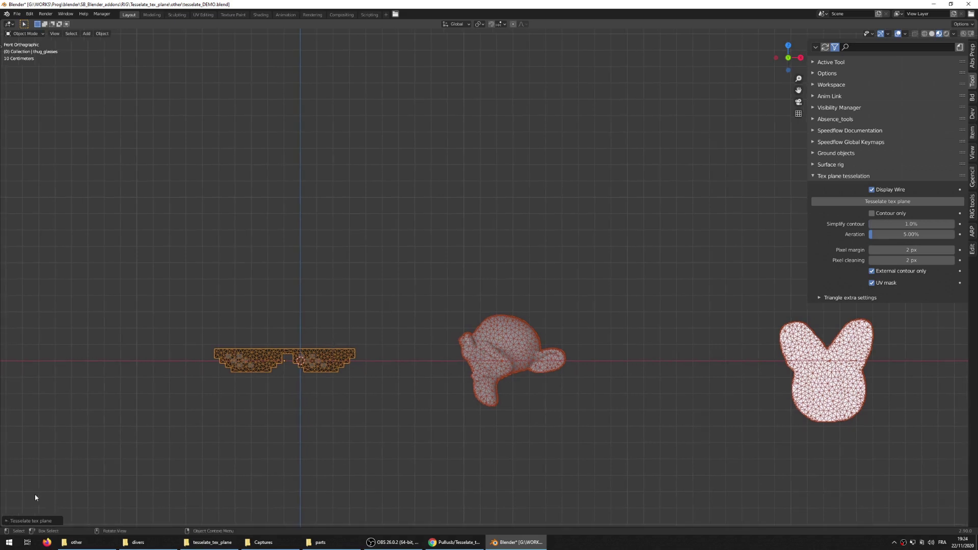
{"action": "left_click", "coordinate": [6, 521]}
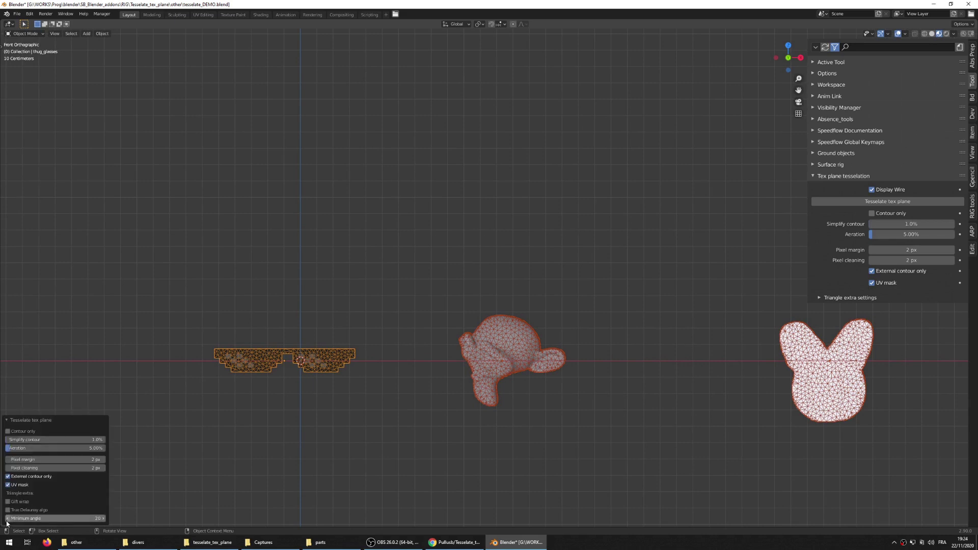
{"action": "left_click", "coordinate": [7, 420]}
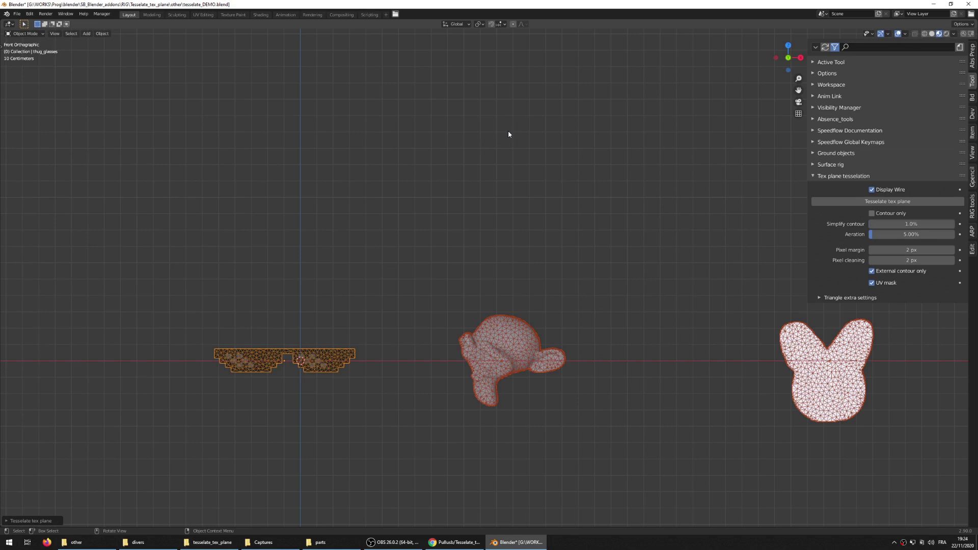
Set the Aeration of the last tesselation to 50% and reduce it slightly
{"action": "key", "text": "F9"}
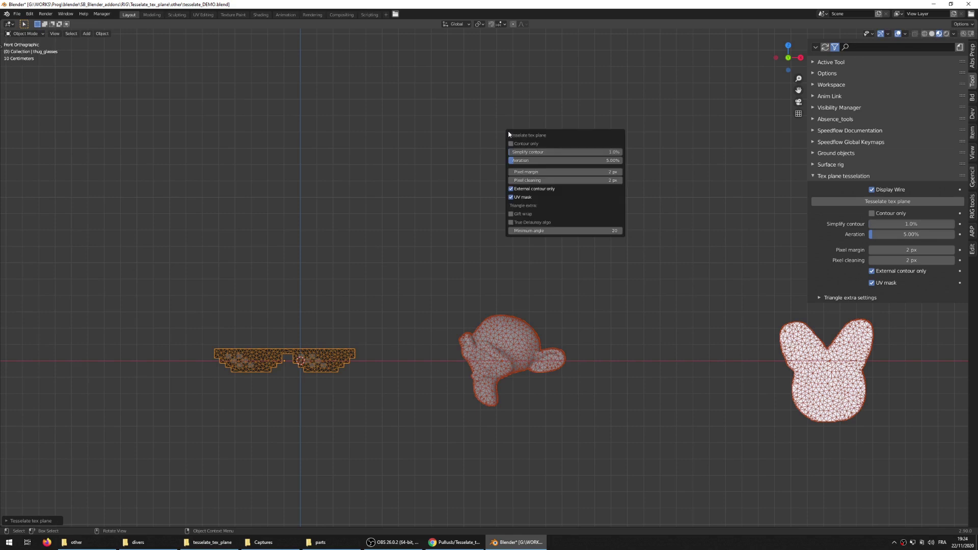
{"action": "left_click", "coordinate": [535, 161]}
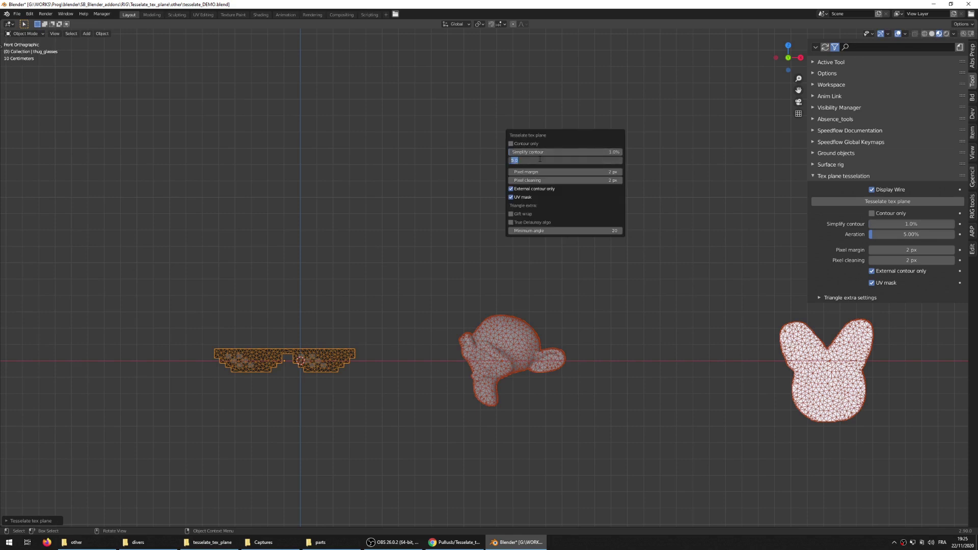
{"action": "type", "text": "50"}
{"action": "key", "text": "Return"}
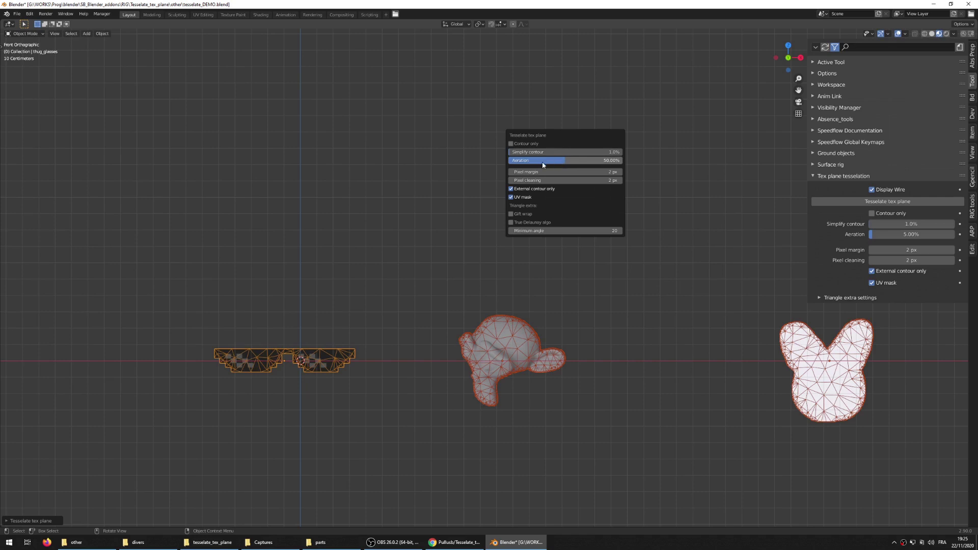
{"action": "mouse_move", "coordinate": [565, 160]}
{"action": "left_mouse_down"}
{"action": "mouse_move", "coordinate": [534, 161]}
{"action": "mouse_move", "coordinate": [552, 160]}
{"action": "left_mouse_up"}
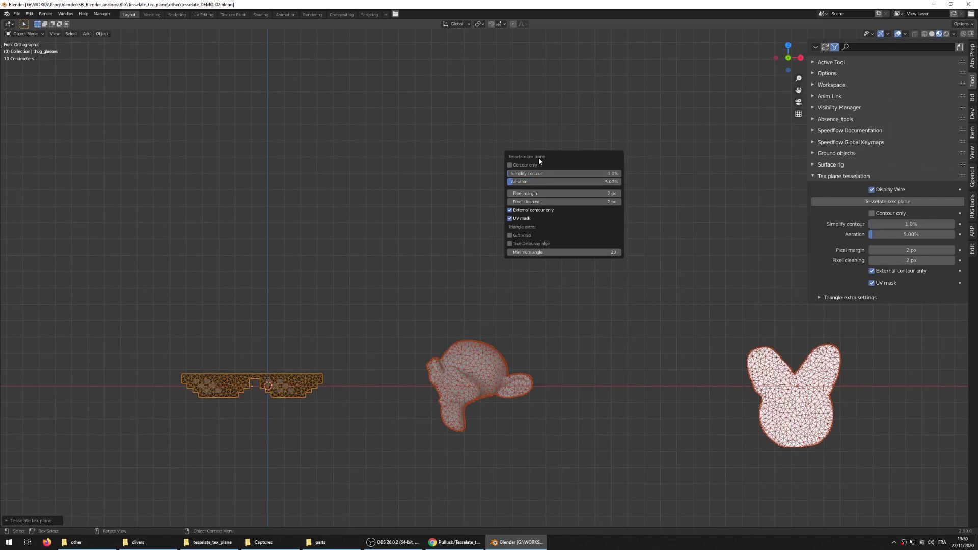
Enable Contour only for the last tesselation of the glasses, monkey head and rabbit planes
{"action": "left_click_drag", "start_coordinate": [539, 158], "coordinate": [557, 158]}
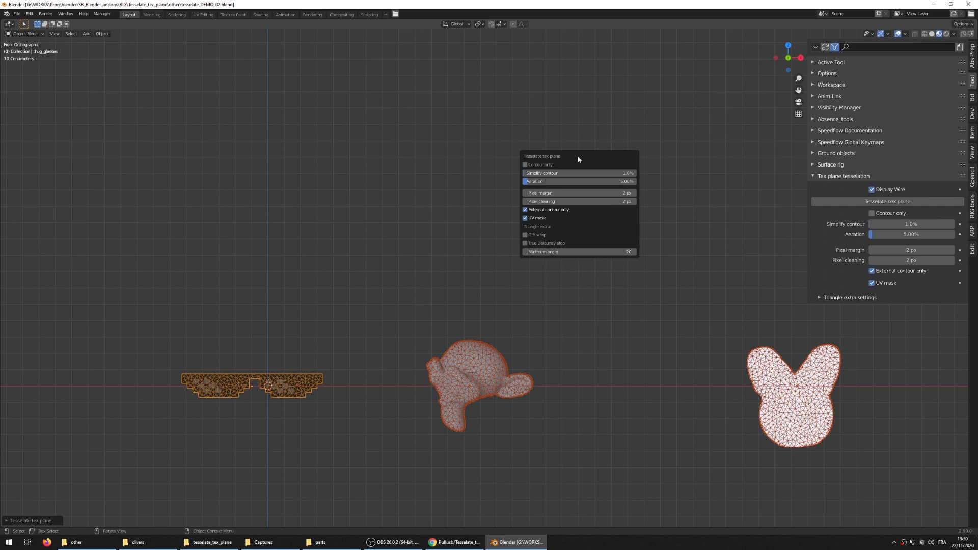
{"action": "mouse_move", "coordinate": [579, 159]}
{"action": "left_mouse_down"}
{"action": "mouse_move", "coordinate": [589, 162]}
{"action": "mouse_move", "coordinate": [576, 160]}
{"action": "mouse_move", "coordinate": [584, 174]}
{"action": "left_mouse_up"}
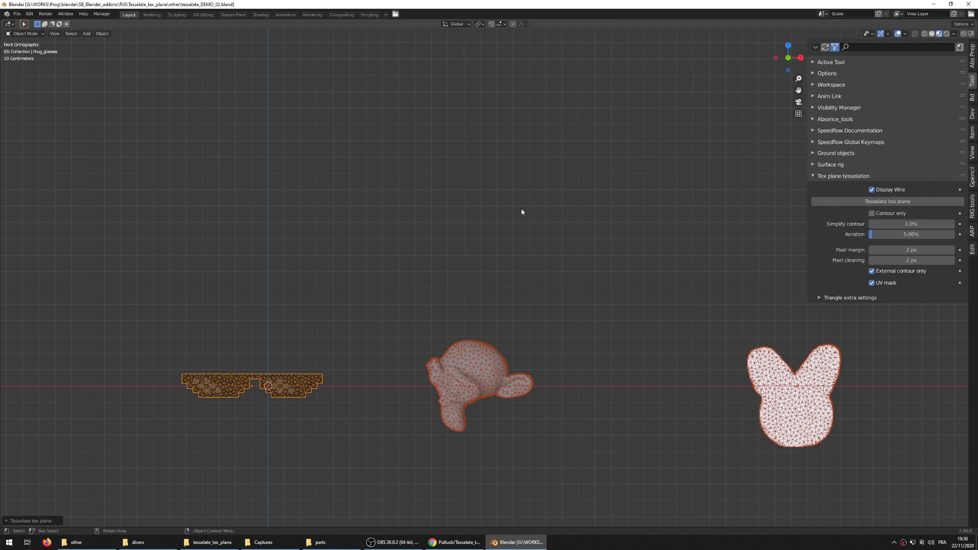
{"action": "key", "text": "F9"}
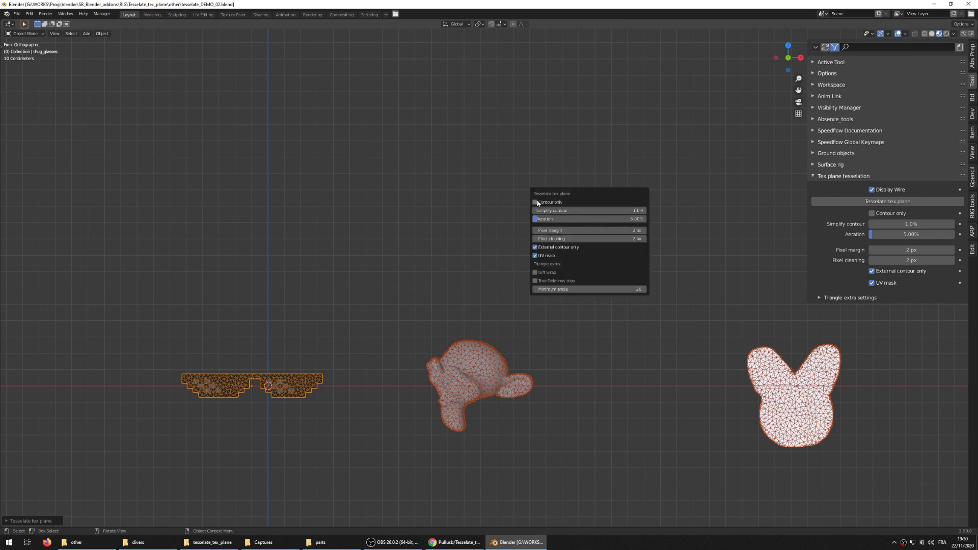
{"action": "left_click", "coordinate": [544, 202]}
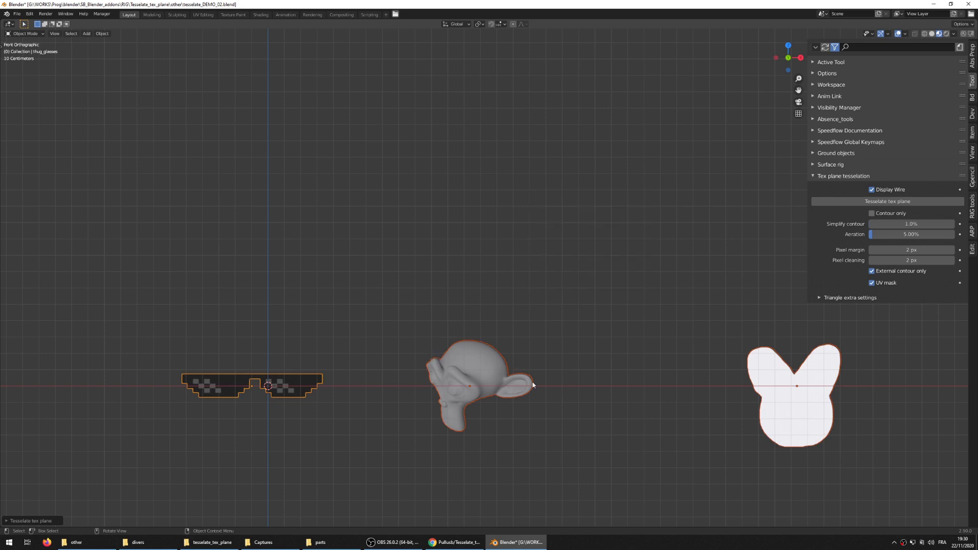
Inspect the contour vertices of the three meshes in Edit Mode and return to Object Mode
{"action": "key", "text": "Tab"}
{"action": "scroll", "coordinate": [438, 379], "scroll_direction": "up", "scroll_amount": 1}
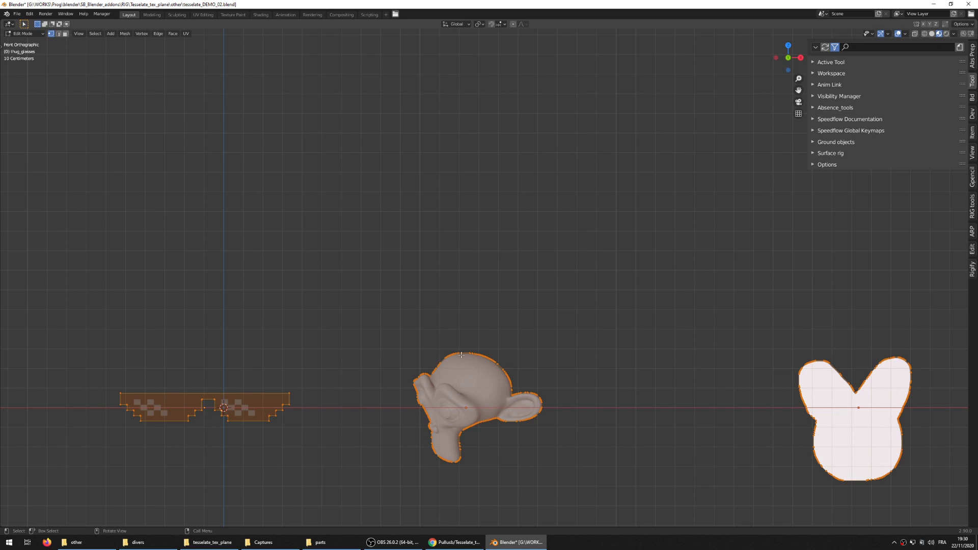
{"action": "scroll", "coordinate": [461, 355], "scroll_direction": "down", "scroll_amount": 2}
{"action": "scroll", "coordinate": [544, 359], "scroll_direction": "up", "scroll_amount": 1}
{"action": "key", "text": "Tab"}
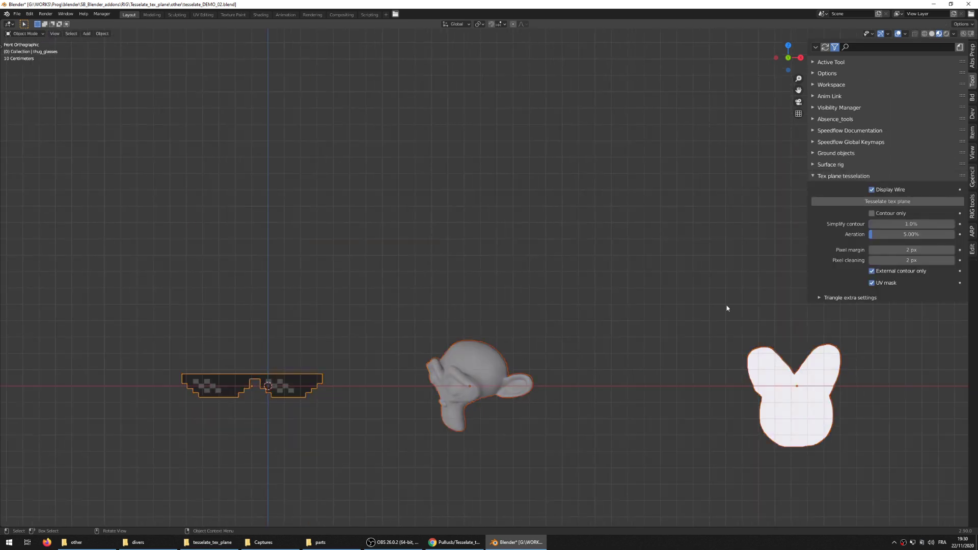
Try the Contour only option on and off in the Tex plane tesselation settings, leaving it disabled
{"action": "left_click", "coordinate": [872, 214]}
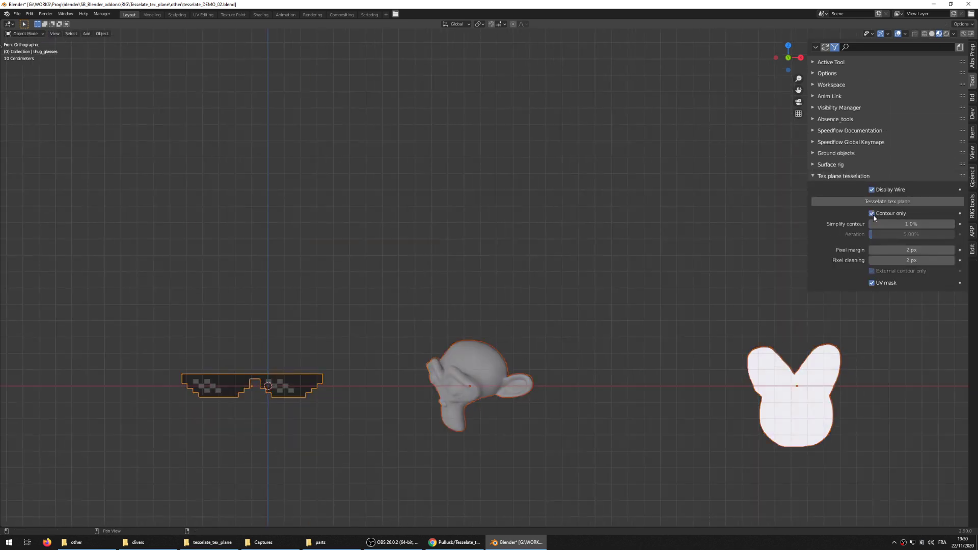
{"action": "left_click", "coordinate": [873, 214]}
{"action": "left_click", "coordinate": [872, 214]}
{"action": "left_click", "coordinate": [872, 213]}
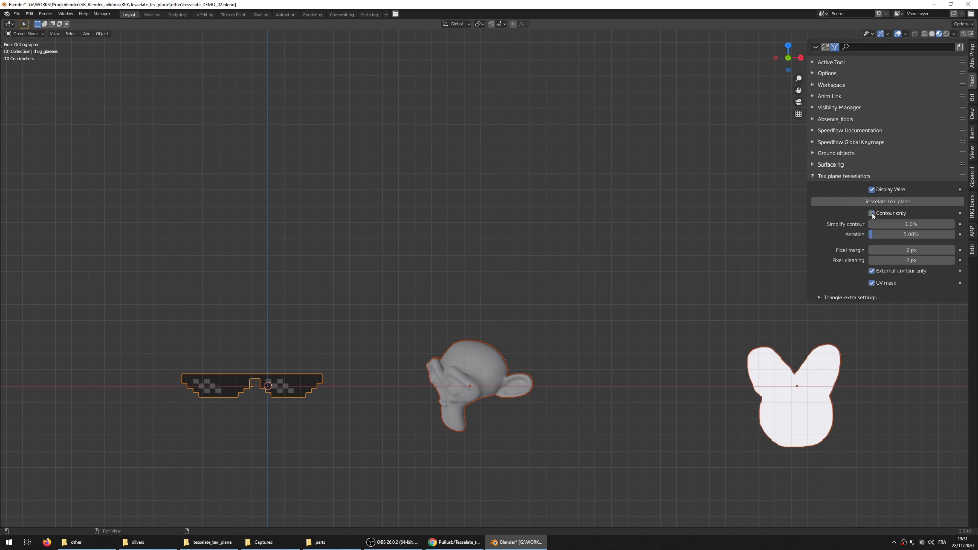
{"action": "left_click", "coordinate": [872, 213]}
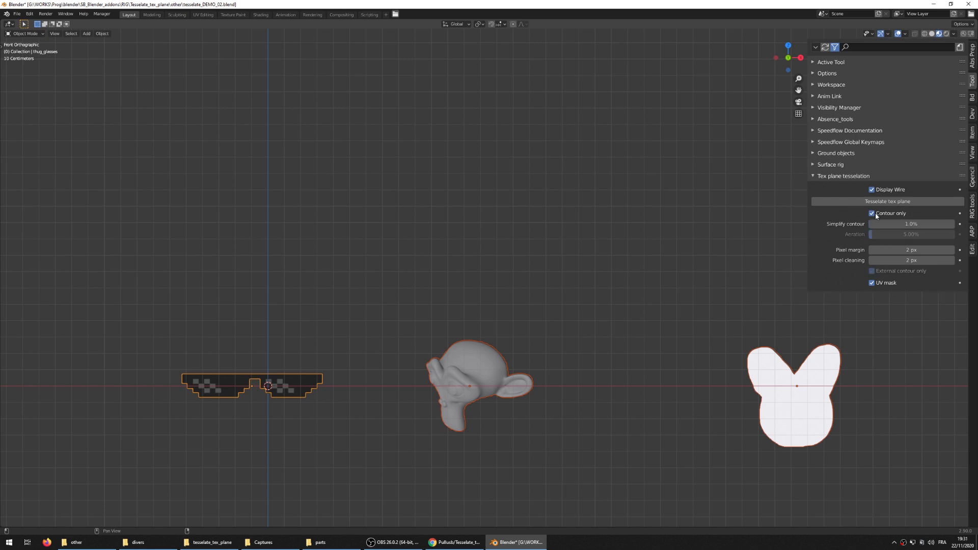
{"action": "left_click", "coordinate": [872, 213]}
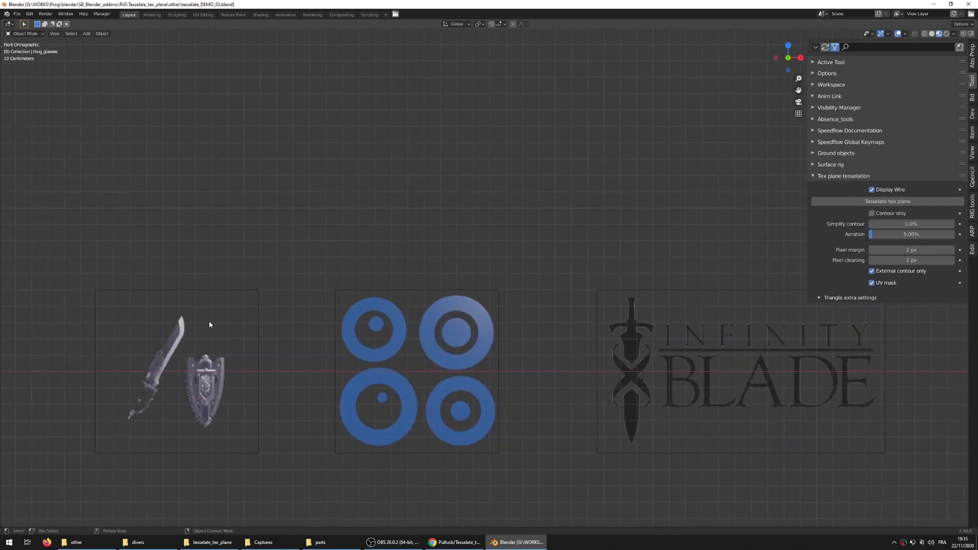
Tesselate the sword and shield, blue circles and adjacent Infinity Blade logo texture planes together
{"action": "scroll", "coordinate": [449, 305], "scroll_direction": "down", "scroll_amount": 1}
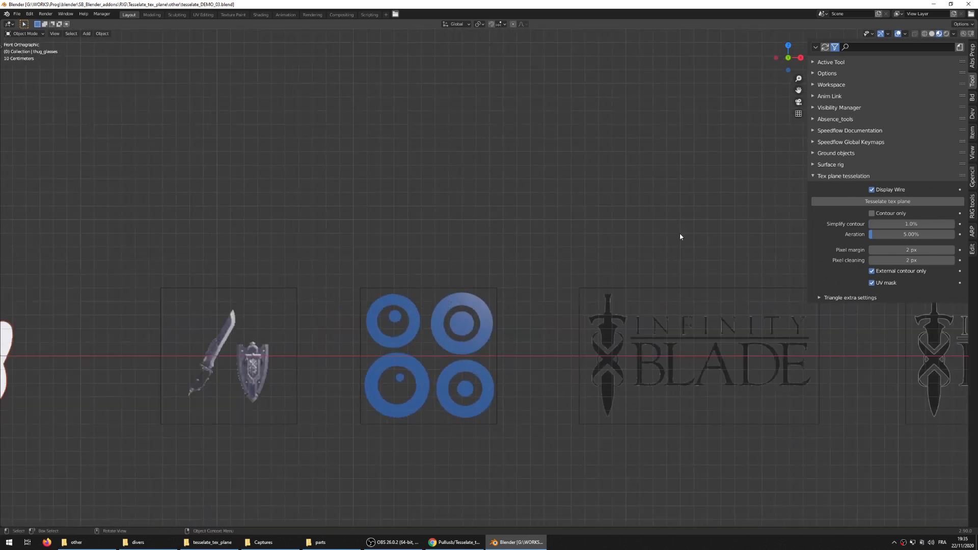
{"action": "middle_click_drag", "start_coordinate": [680, 233], "coordinate": [637, 284], "text": "shift"}
{"action": "middle_click_drag", "start_coordinate": [296, 289], "coordinate": [369, 271], "text": "shift"}
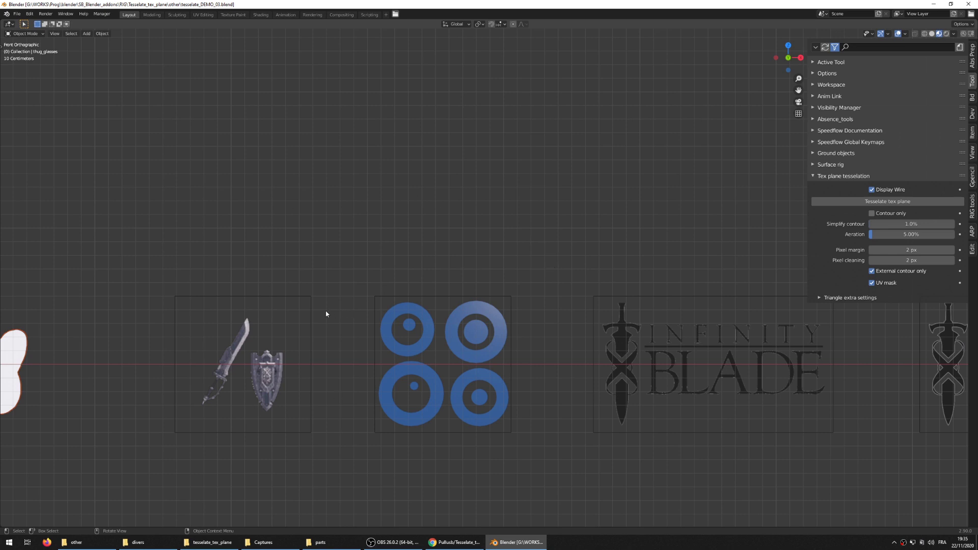
{"action": "scroll", "coordinate": [509, 293], "scroll_direction": "down", "scroll_amount": 2}
{"action": "left_click", "coordinate": [437, 349]}
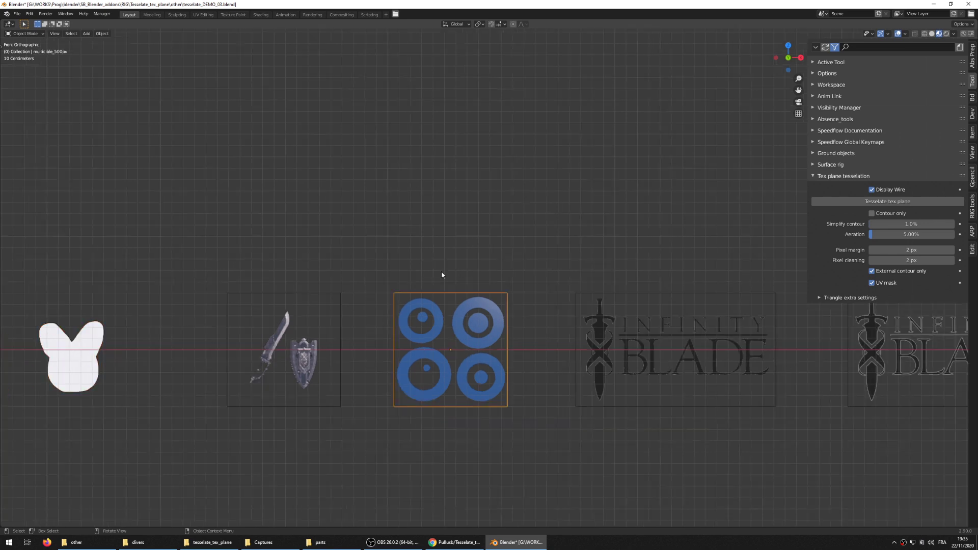
{"action": "scroll", "coordinate": [450, 335], "scroll_direction": "up", "scroll_amount": 2}
{"action": "scroll", "coordinate": [447, 332], "scroll_direction": "up", "scroll_amount": 1}
{"action": "middle_click_drag", "start_coordinate": [377, 287], "coordinate": [404, 275], "text": "shift"}
{"action": "scroll", "coordinate": [331, 278], "scroll_direction": "down", "scroll_amount": 1}
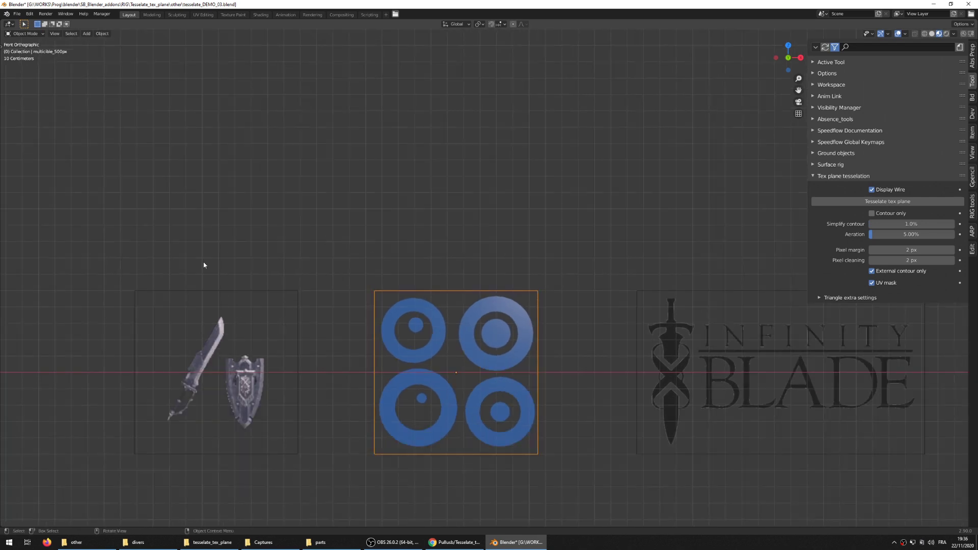
{"action": "left_click_drag", "start_coordinate": [175, 201], "coordinate": [809, 482]}
{"action": "left_click", "coordinate": [872, 203]}
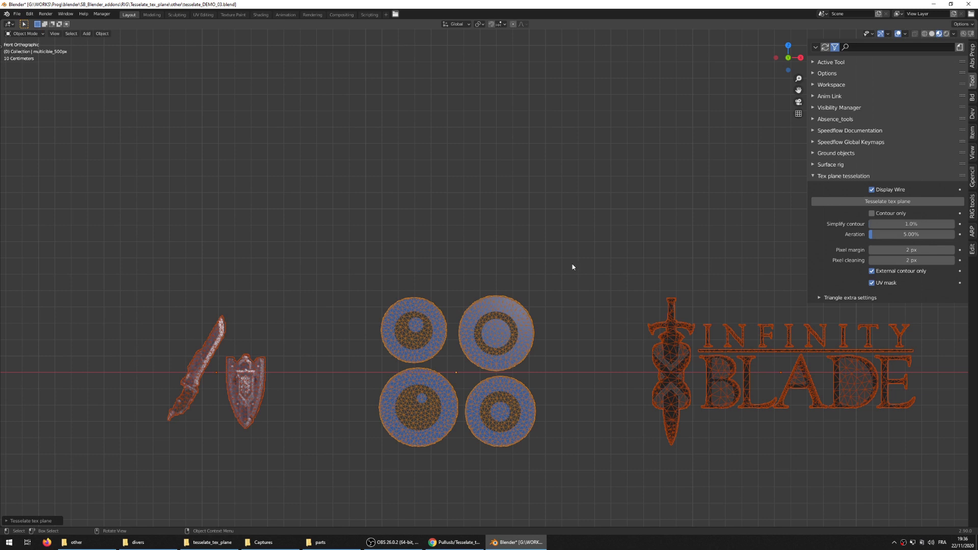
Try disabling External contour only for the last tesselation, and undo the tesselation of the three planes
{"action": "key", "text": "F9"}
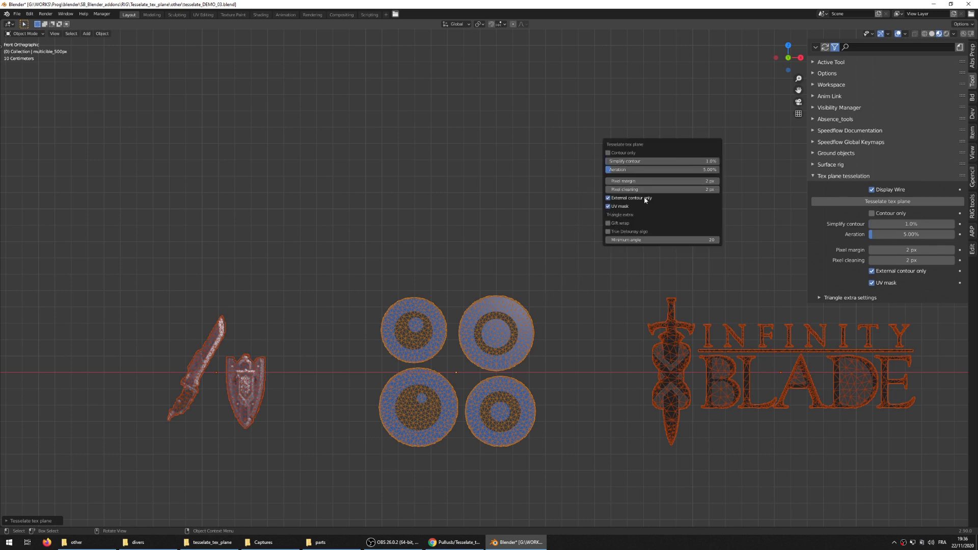
{"action": "left_click", "coordinate": [608, 198]}
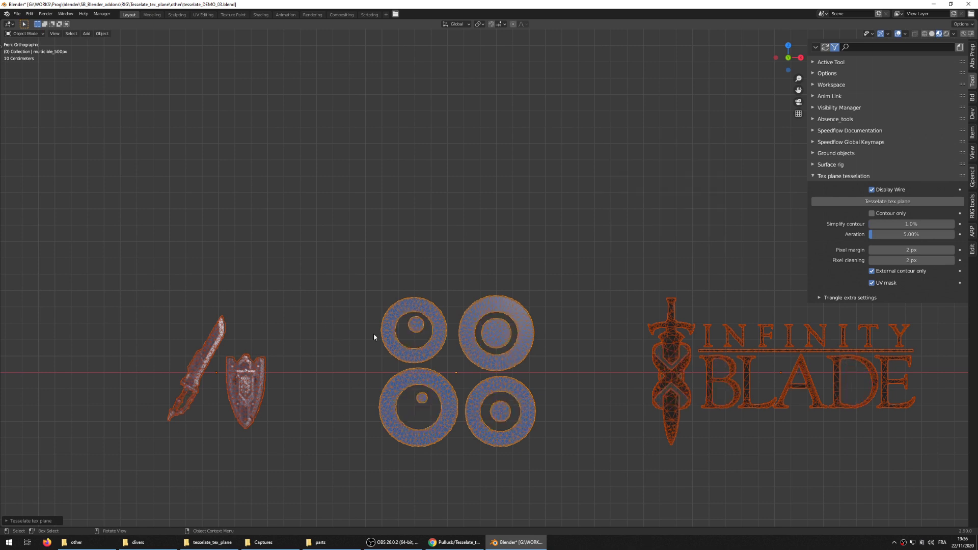
{"action": "key", "text": "ctrl+z"}
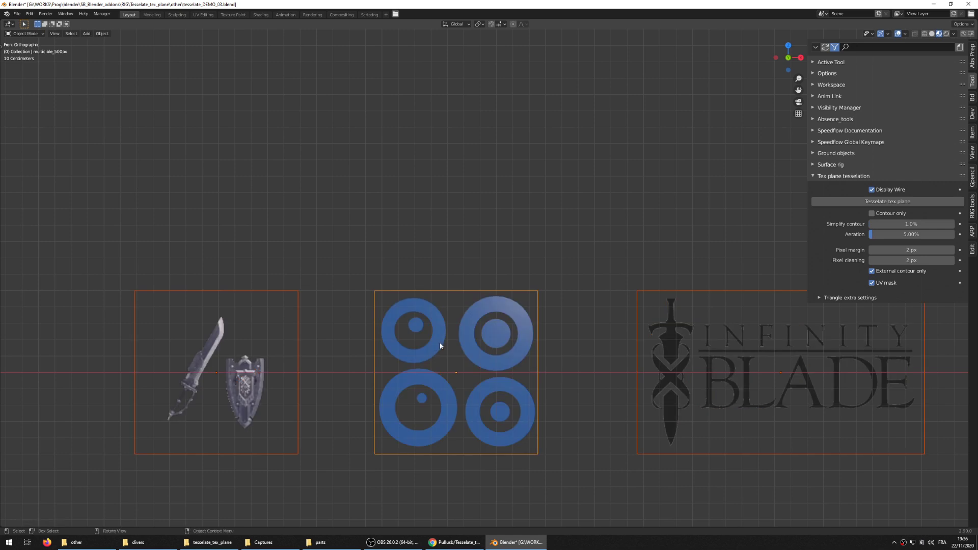
Duplicate the blue circles texture plane and place the copy above the original along the Z axis
{"action": "left_click", "coordinate": [491, 361]}
{"action": "key", "text": "shift+d"}
{"action": "key", "text": "z"}
{"action": "left_click", "coordinate": [479, 176]}
Enter Edit Mode on the duplicated circles plane and show its UVs in a new UV Editor area beside the viewport
{"action": "key", "text": "Tab"}
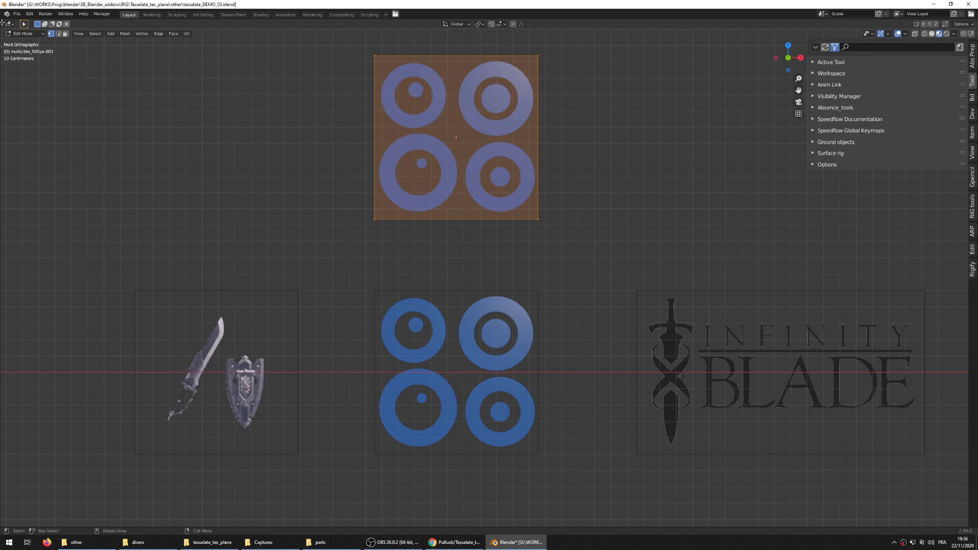
{"action": "left_click_drag", "start_coordinate": [2, 22], "coordinate": [377, 117]}
{"action": "key", "text": "shift+F10"}
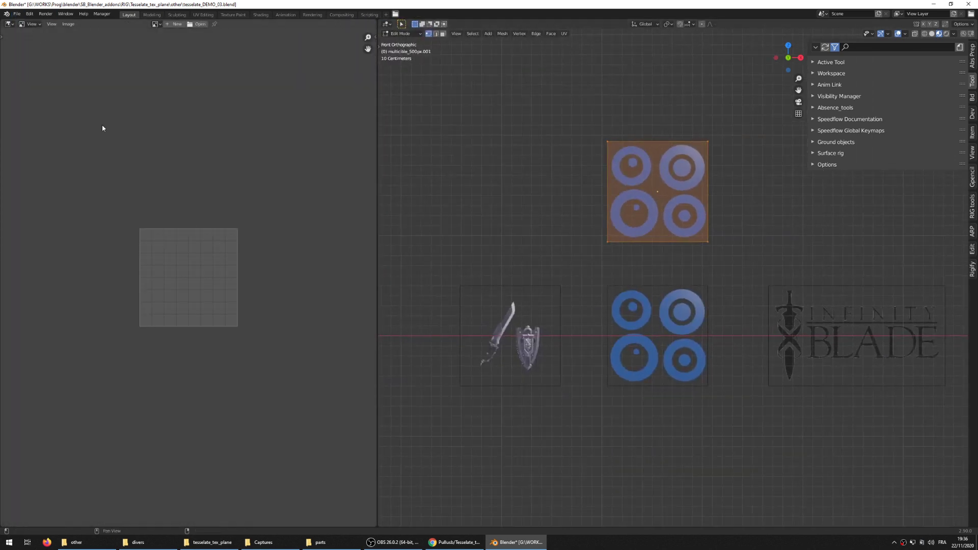
{"action": "key", "text": "shift+F10"}
Skew the duplicate's UVs by moving the two upper vertices sideways and up beyond the image bounds, and return to Object Mode
{"action": "left_click", "coordinate": [166, 182]}
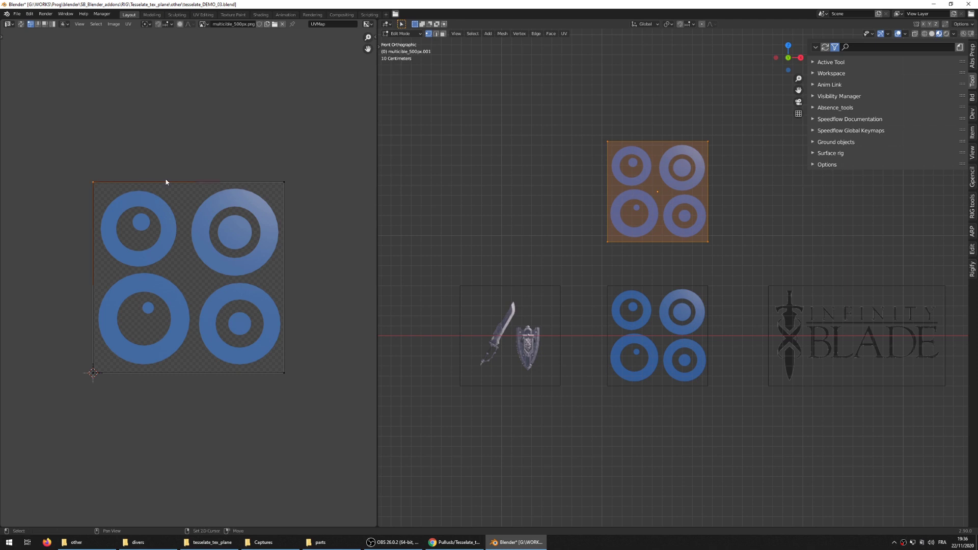
{"action": "left_click", "coordinate": [290, 184], "text": "shift"}
{"action": "key", "text": "g"}
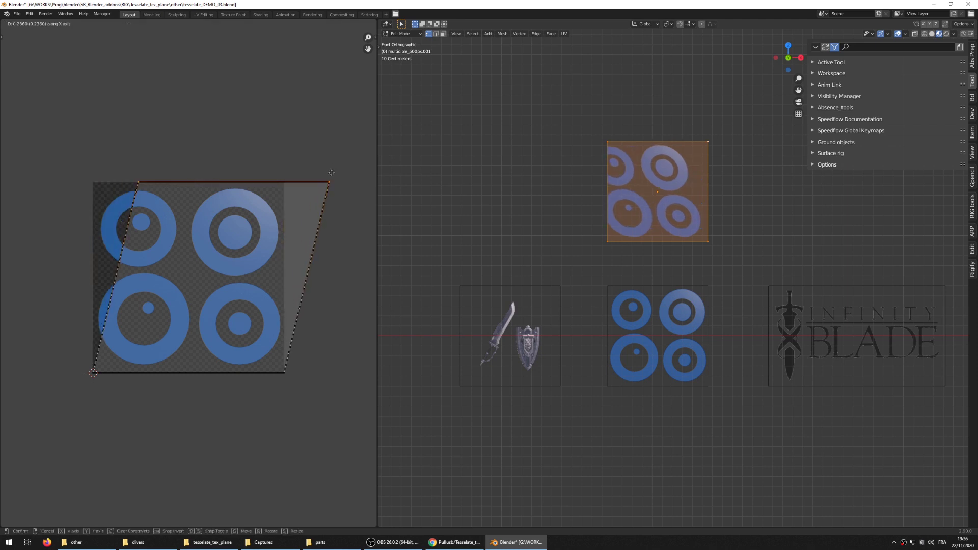
{"action": "left_click", "coordinate": [316, 183]}
{"action": "key", "text": "g"}
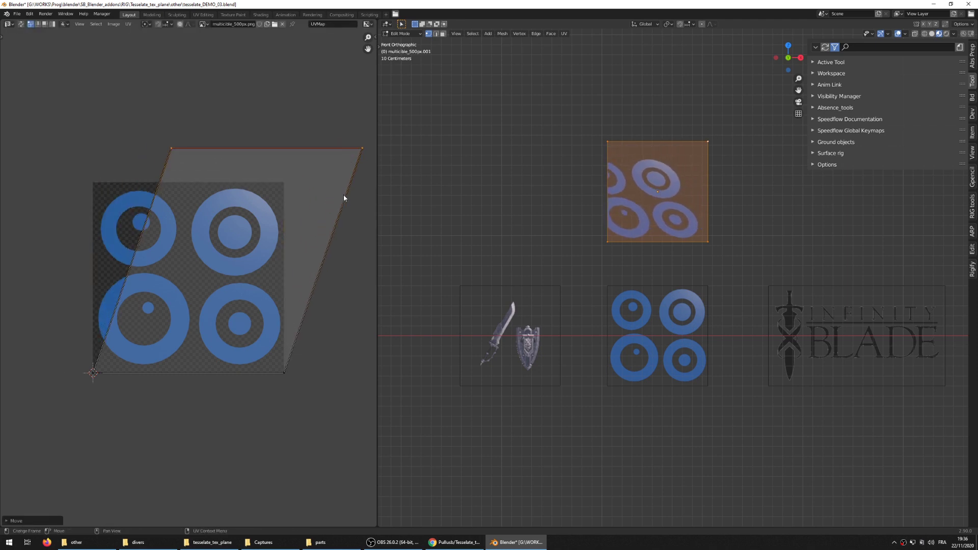
{"action": "left_click", "coordinate": [343, 196]}
{"action": "key", "text": "Tab"}
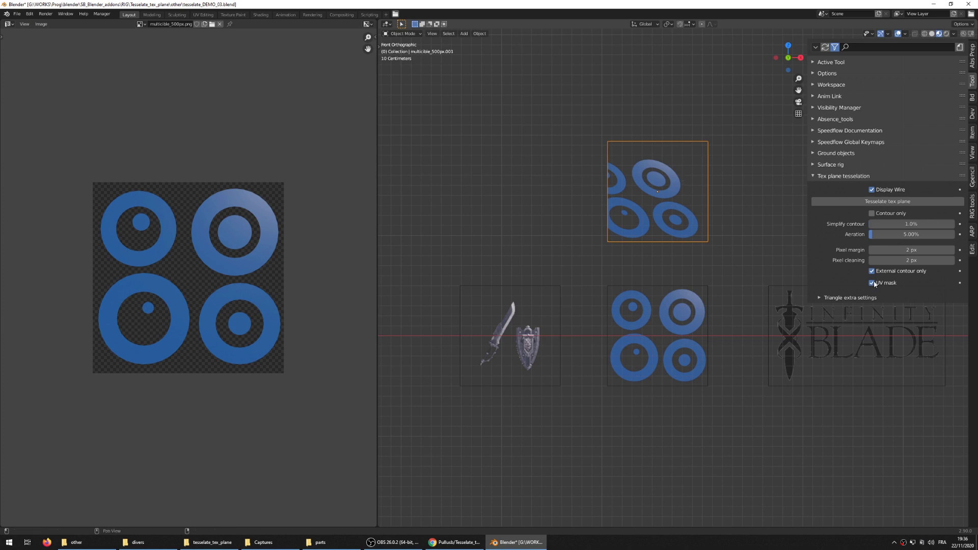
Compare tesselating the skewed circles plane with UV mask enabled and disabled, keeping the tesselation with UV mask disabled
{"action": "left_click", "coordinate": [876, 202]}
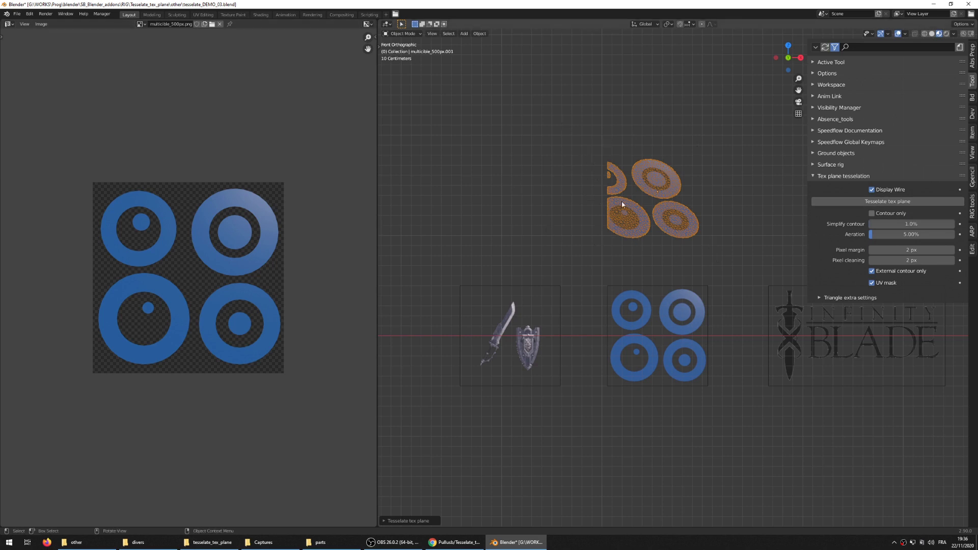
{"action": "key", "text": "ctrl+z"}
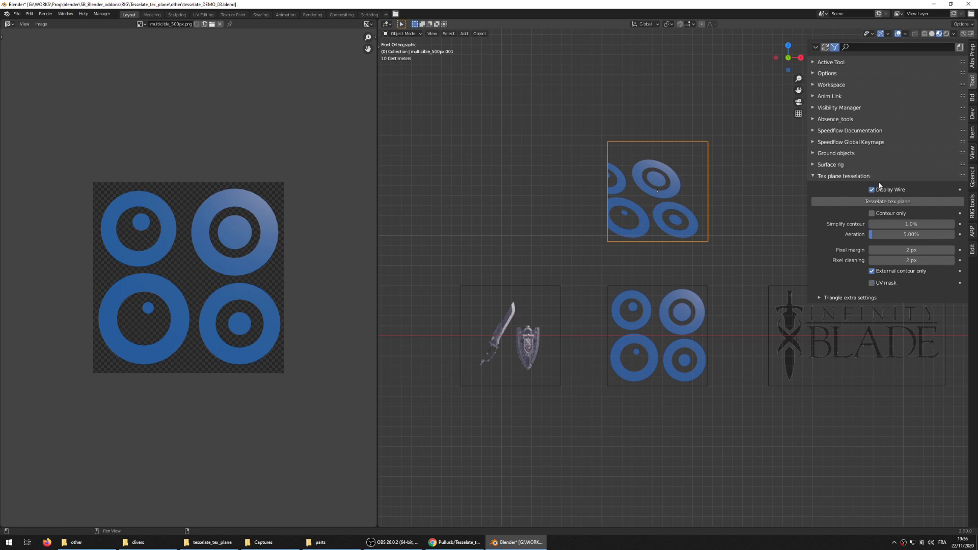
{"action": "left_click", "coordinate": [881, 202]}
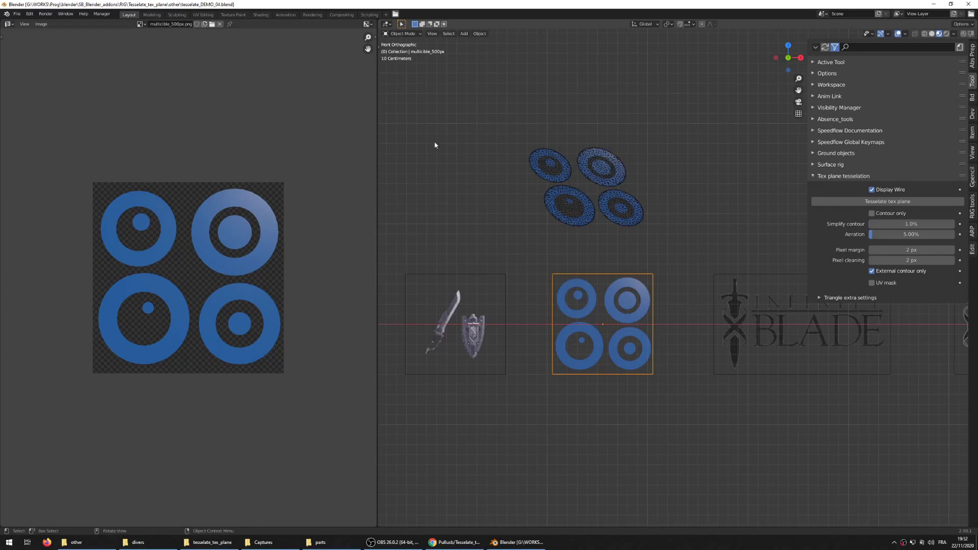
Close the UV Editor area and tesselate the single blue target plane beside the white-outlined Infinity Blade logo
{"action": "left_click_drag", "start_coordinate": [379, 22], "coordinate": [329, 125]}
{"action": "scroll", "coordinate": [475, 204], "scroll_direction": "down", "scroll_amount": 3}
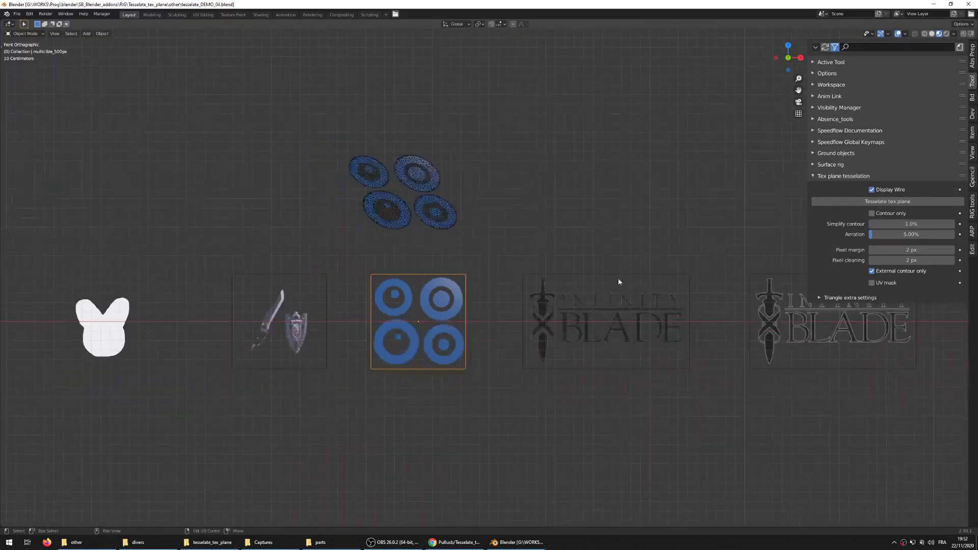
{"action": "middle_click_drag", "start_coordinate": [669, 283], "coordinate": [353, 299], "text": "shift"}
{"action": "scroll", "coordinate": [472, 299], "scroll_direction": "down", "scroll_amount": 2}
{"action": "middle_click_drag", "start_coordinate": [590, 301], "coordinate": [367, 328], "text": "shift"}
{"action": "scroll", "coordinate": [367, 328], "scroll_direction": "up", "scroll_amount": 2}
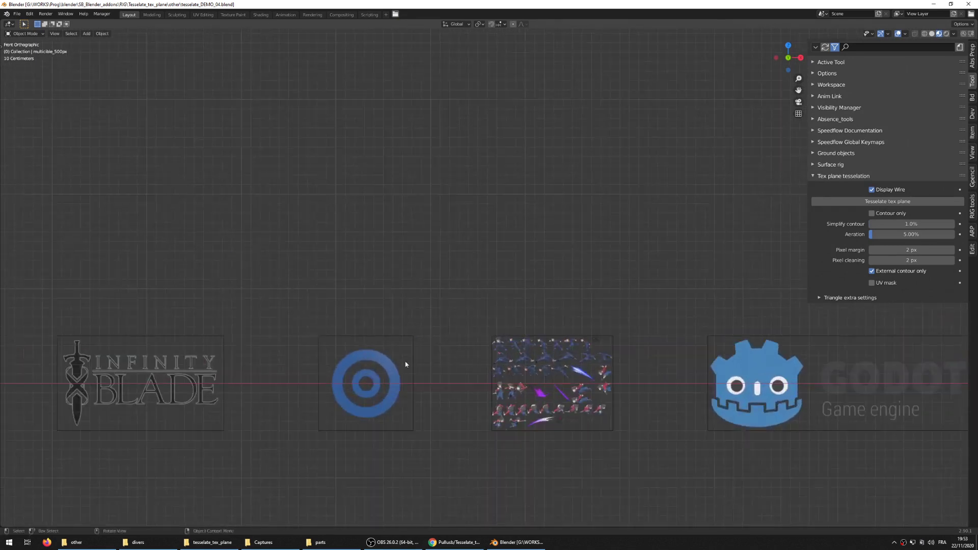
{"action": "left_click", "coordinate": [406, 363]}
{"action": "middle_click_drag", "start_coordinate": [410, 356], "coordinate": [543, 305], "text": "shift"}
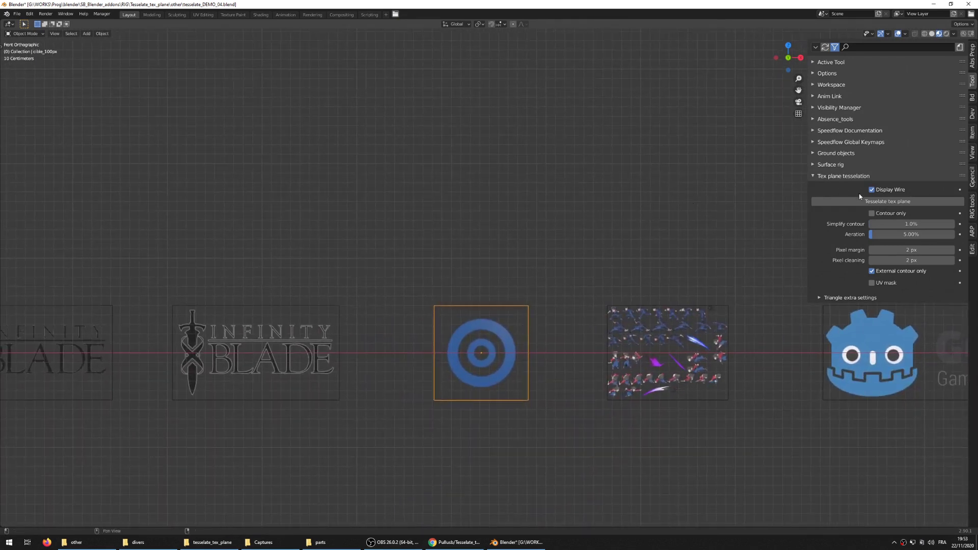
{"action": "left_click", "coordinate": [887, 202]}
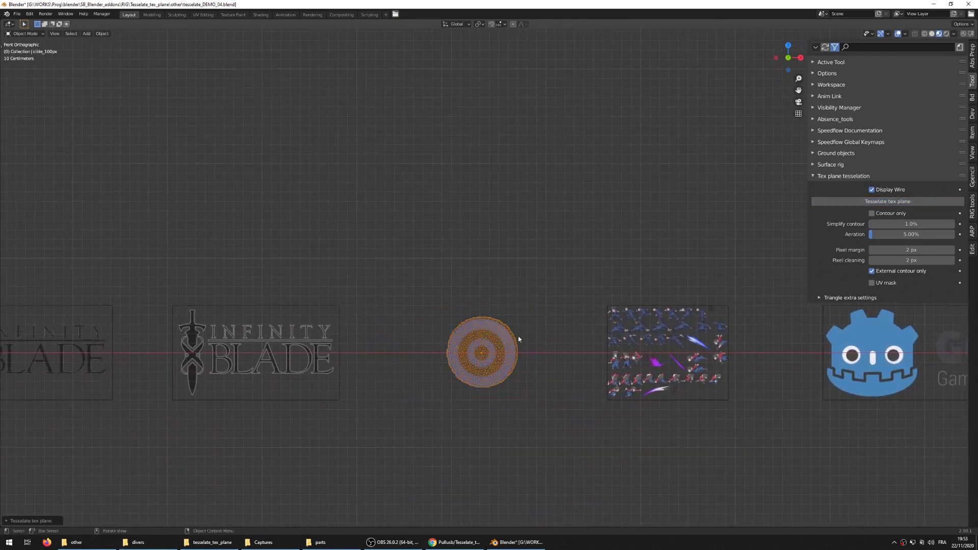
Tesselate the white-outlined Infinity Blade logo plane with External contour only disabled
{"action": "left_click", "coordinate": [281, 330]}
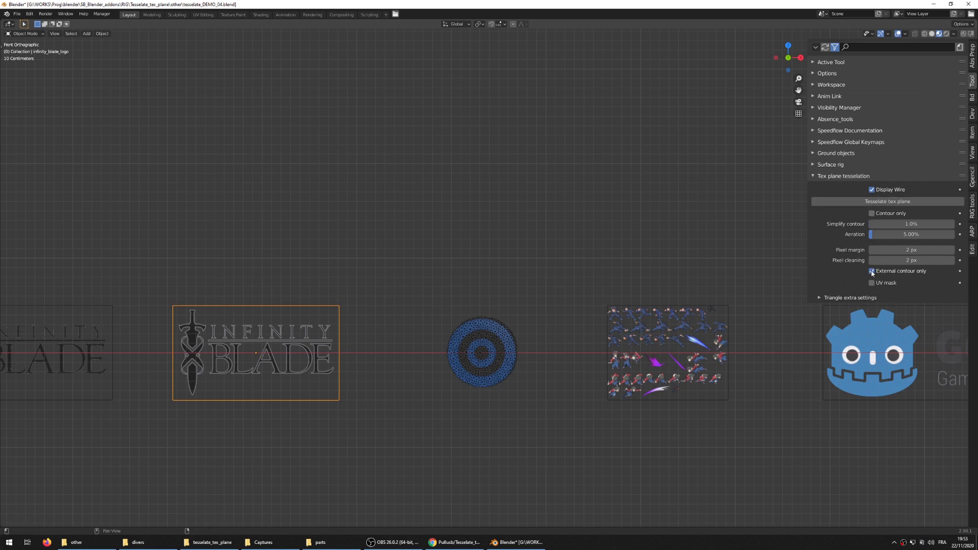
{"action": "left_click", "coordinate": [857, 202]}
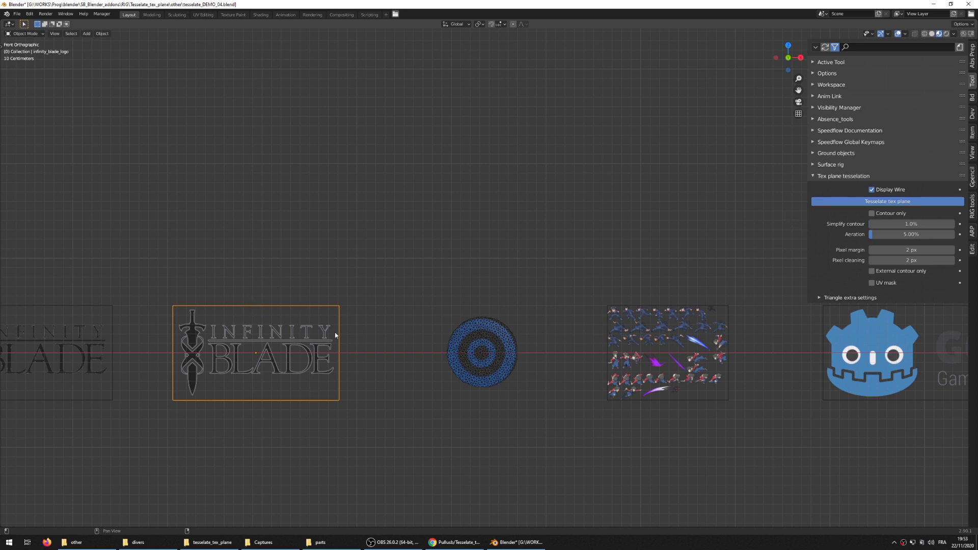
{"action": "middle_click_drag", "start_coordinate": [307, 337], "coordinate": [411, 304], "text": "shift"}
{"action": "scroll", "coordinate": [413, 305], "scroll_direction": "up", "scroll_amount": 2}
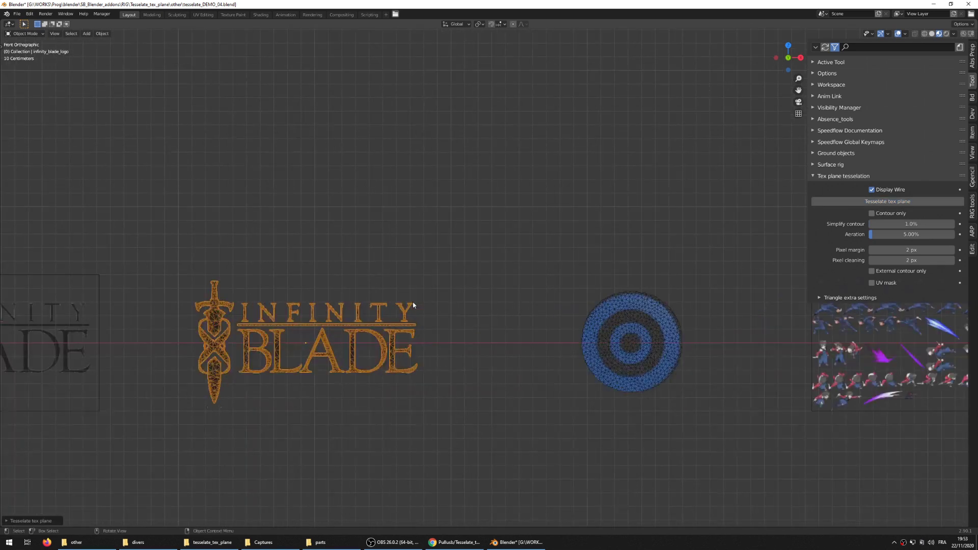
Enable Contour only in the Tex plane tesselation settings
{"action": "scroll", "coordinate": [413, 305], "scroll_direction": "down", "scroll_amount": 4}
{"action": "middle_click_drag", "start_coordinate": [524, 291], "coordinate": [441, 329], "text": "shift"}
{"action": "scroll", "coordinate": [440, 330], "scroll_direction": "up", "scroll_amount": 2}
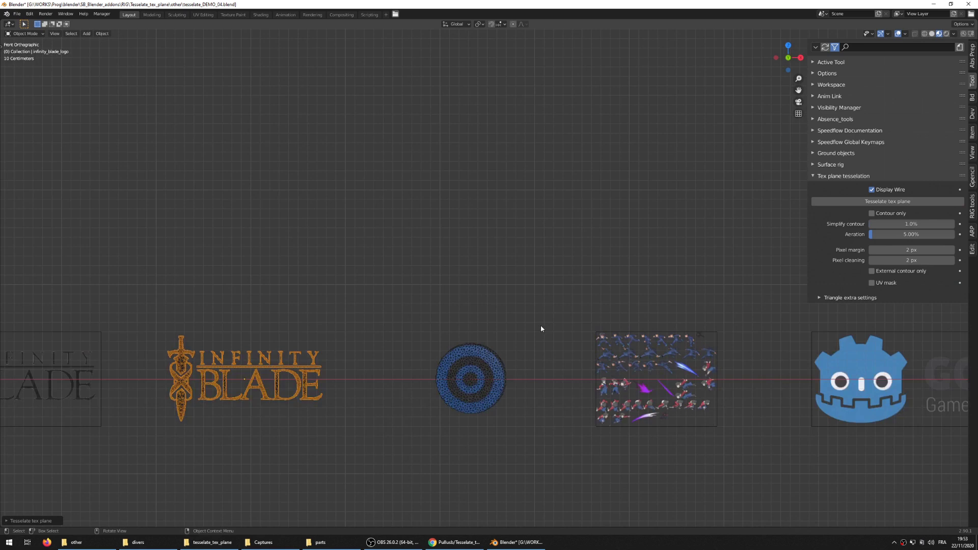
{"action": "middle_click_drag", "start_coordinate": [689, 323], "coordinate": [360, 261], "text": "shift"}
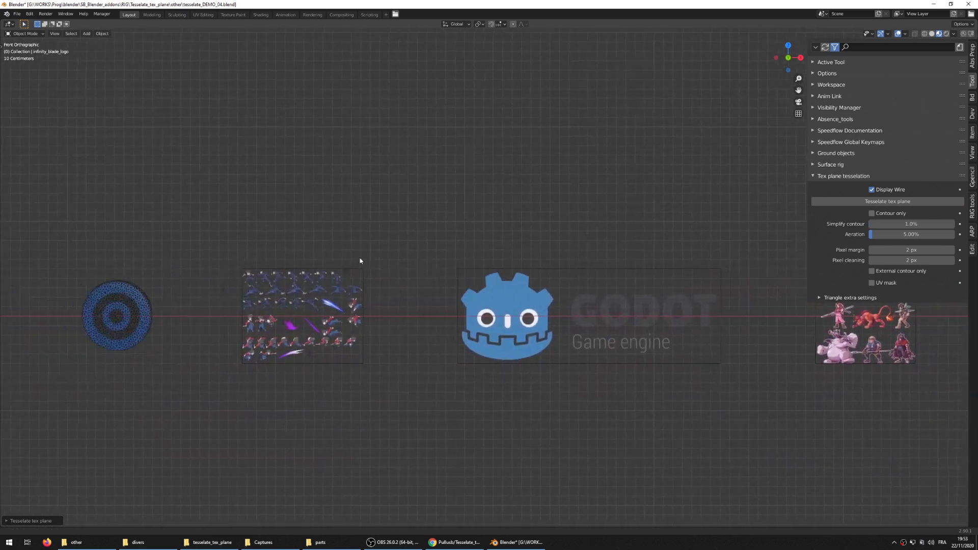
{"action": "scroll", "coordinate": [360, 261], "scroll_direction": "up", "scroll_amount": 1}
{"action": "middle_click_drag", "start_coordinate": [549, 242], "coordinate": [457, 254], "text": "shift"}
{"action": "left_click", "coordinate": [871, 213]}
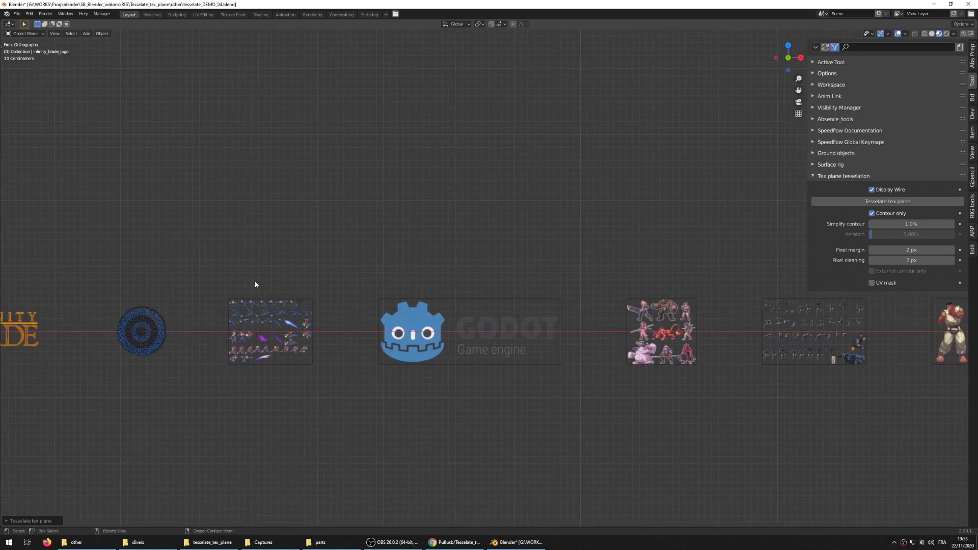
Tesselate the two sprite sheets, the Godot logo and the character group planes together
{"action": "scroll", "coordinate": [364, 268], "scroll_direction": "up", "scroll_amount": 2}
{"action": "middle_click_drag", "start_coordinate": [357, 283], "coordinate": [309, 279], "text": "shift"}
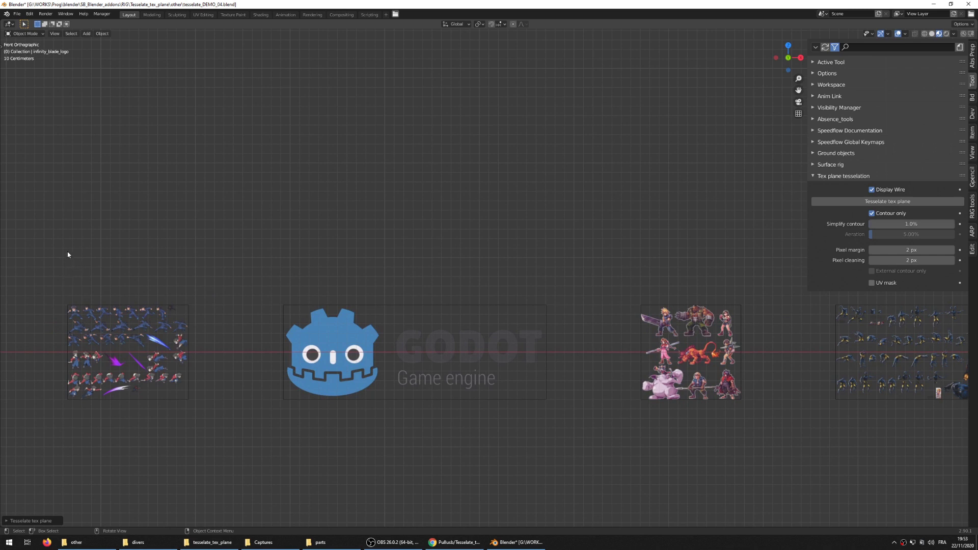
{"action": "left_click_drag", "start_coordinate": [68, 254], "coordinate": [866, 410]}
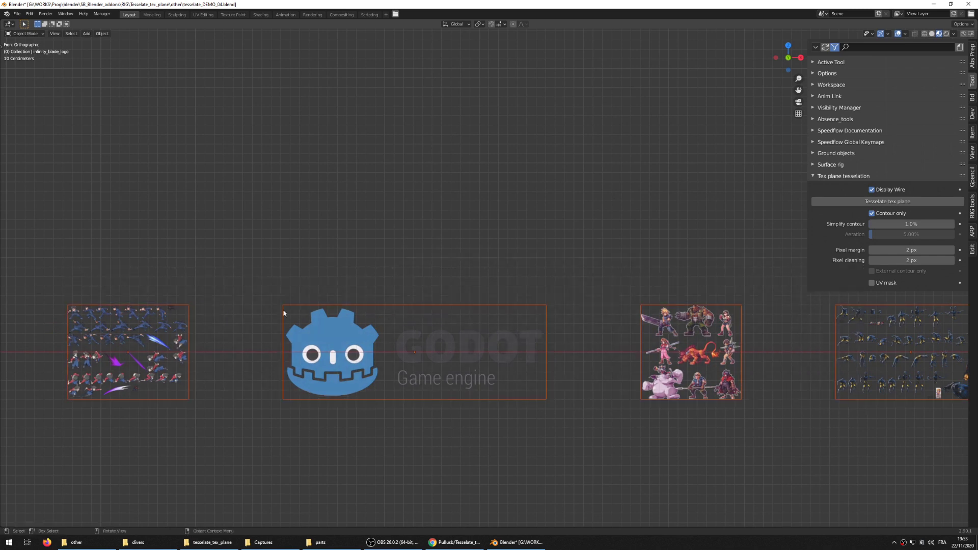
{"action": "middle_click_drag", "start_coordinate": [284, 313], "coordinate": [527, 287], "text": "shift"}
{"action": "scroll", "coordinate": [325, 272], "scroll_direction": "up", "scroll_amount": 3}
{"action": "scroll", "coordinate": [407, 334], "scroll_direction": "down", "scroll_amount": 3}
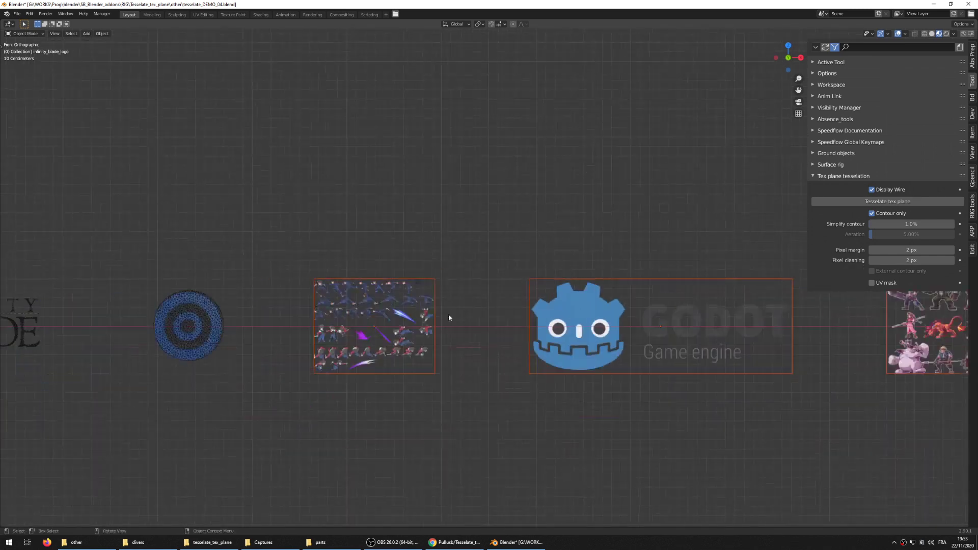
{"action": "middle_click_drag", "start_coordinate": [658, 263], "coordinate": [539, 275], "text": "shift"}
{"action": "left_click", "coordinate": [883, 201]}
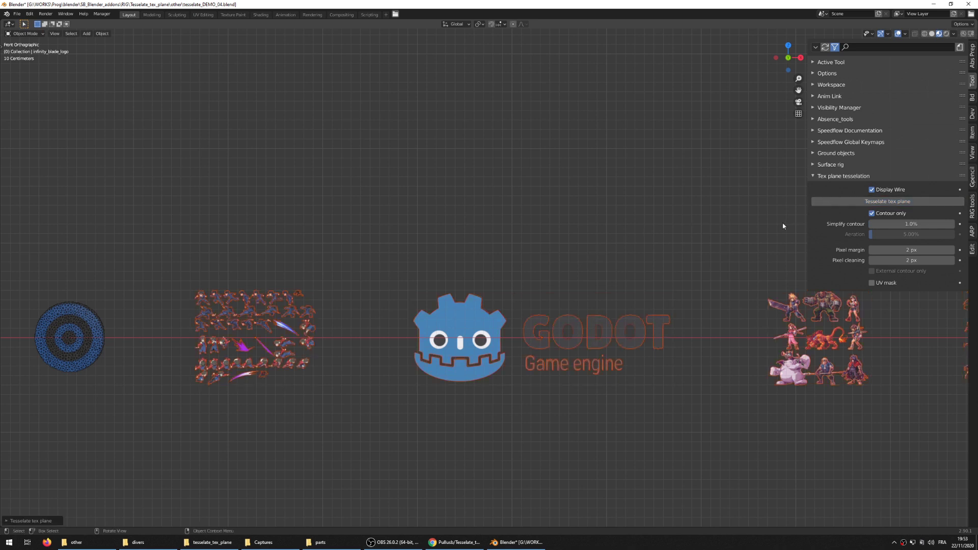
Separate the contour mesh of the sprite sheet beside the blue target by loose parts, and return to Object Mode
{"action": "scroll", "coordinate": [594, 321], "scroll_direction": "down", "scroll_amount": 3}
{"action": "middle_click_drag", "start_coordinate": [546, 327], "coordinate": [410, 321], "text": "shift"}
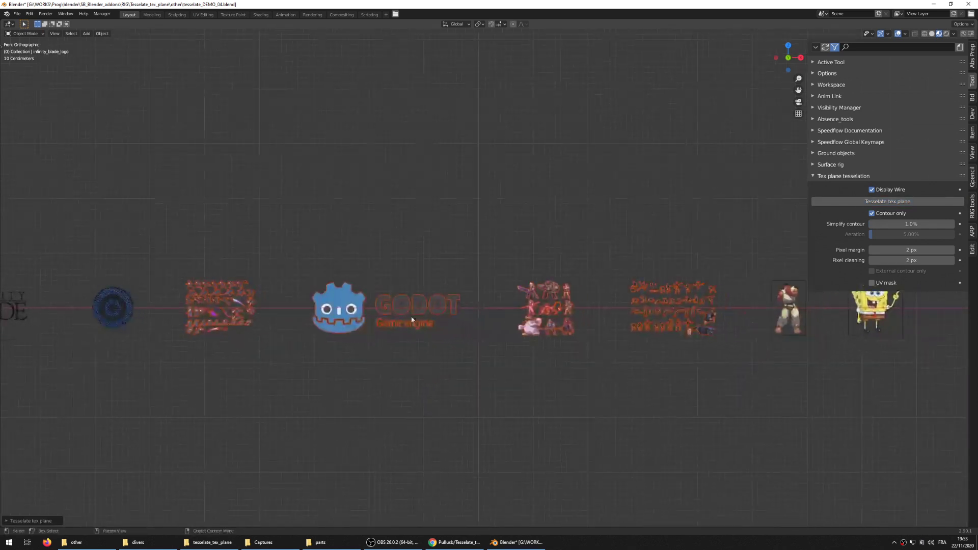
{"action": "scroll", "coordinate": [357, 316], "scroll_direction": "up", "scroll_amount": 1}
{"action": "middle_click_drag", "start_coordinate": [188, 307], "coordinate": [504, 297], "text": "shift"}
{"action": "scroll", "coordinate": [504, 297], "scroll_direction": "up", "scroll_amount": 7}
{"action": "left_click", "coordinate": [447, 300]}
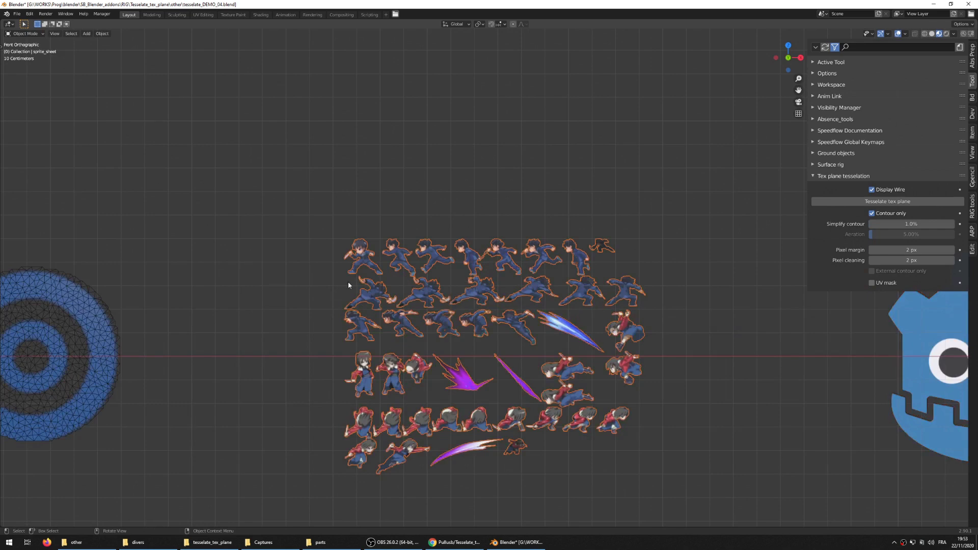
{"action": "scroll", "coordinate": [622, 300], "scroll_direction": "down", "scroll_amount": 3}
{"action": "middle_click_drag", "start_coordinate": [627, 302], "coordinate": [439, 294], "text": "shift"}
{"action": "scroll", "coordinate": [332, 296], "scroll_direction": "up", "scroll_amount": 3}
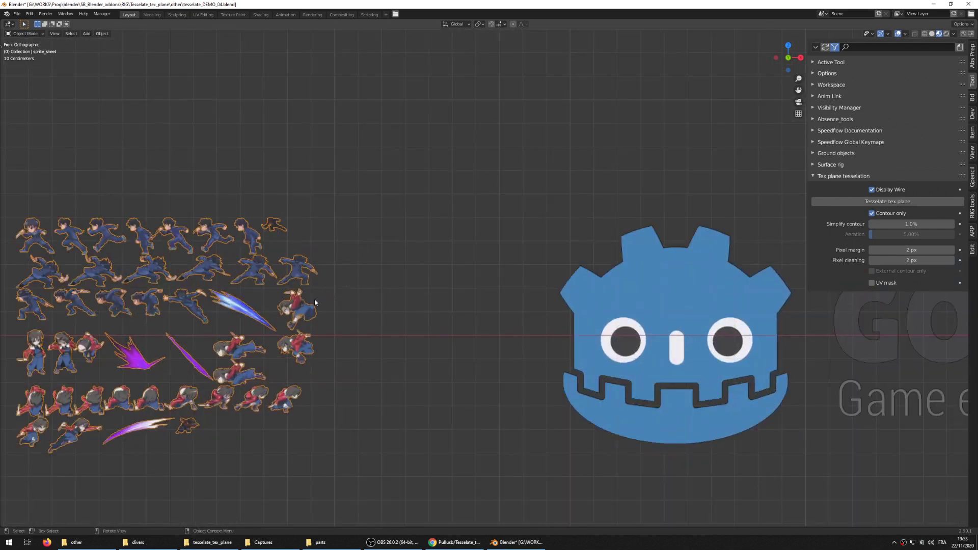
{"action": "middle_click_drag", "start_coordinate": [314, 303], "coordinate": [494, 306], "text": "shift"}
{"action": "key", "text": "Tab"}
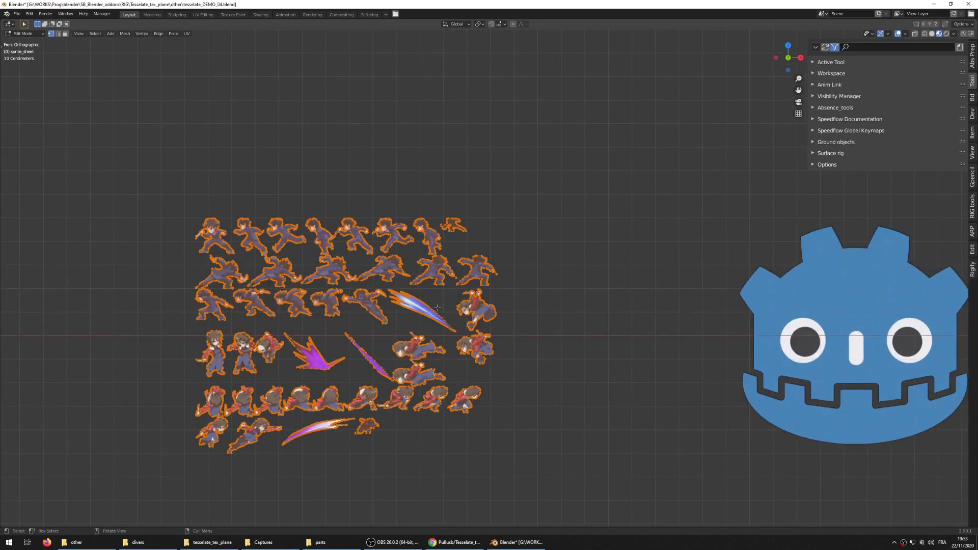
{"action": "key", "text": "p"}
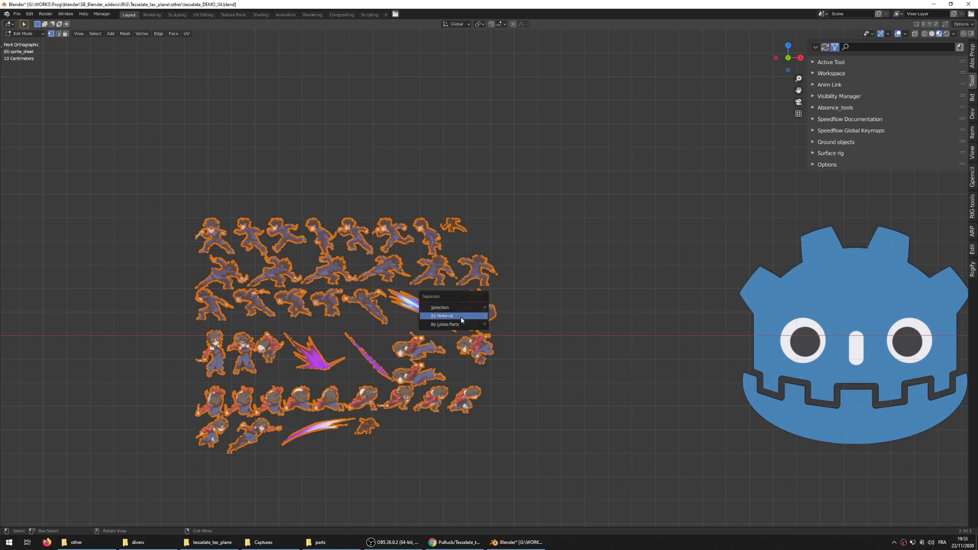
{"action": "left_click", "coordinate": [452, 325]}
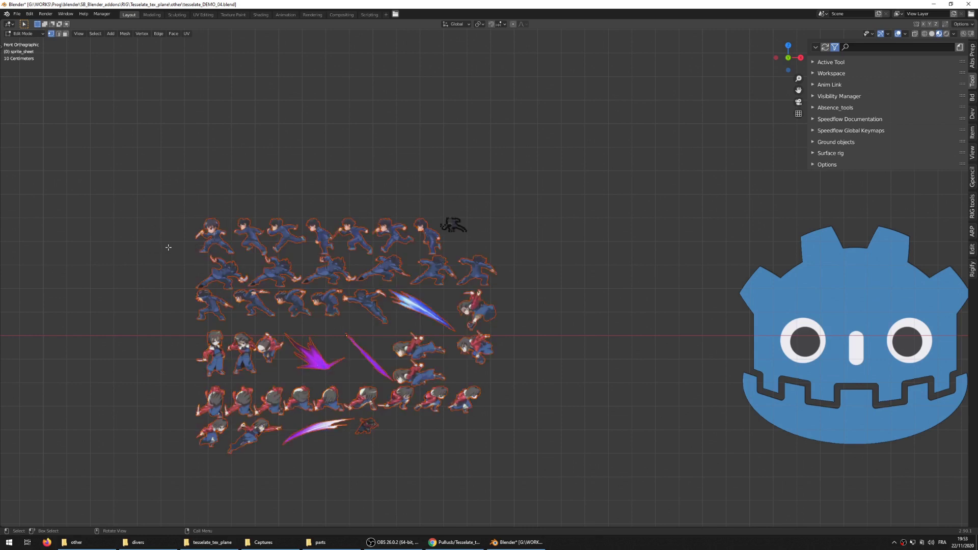
{"action": "key", "text": "Tab"}
Move the first sprite of each of the upper four rows out of the separated sprite sheet
{"action": "left_click", "coordinate": [202, 236]}
{"action": "scroll", "coordinate": [229, 248], "scroll_direction": "down", "scroll_amount": 3}
{"action": "key", "text": "g"}
{"action": "left_click", "coordinate": [204, 184]}
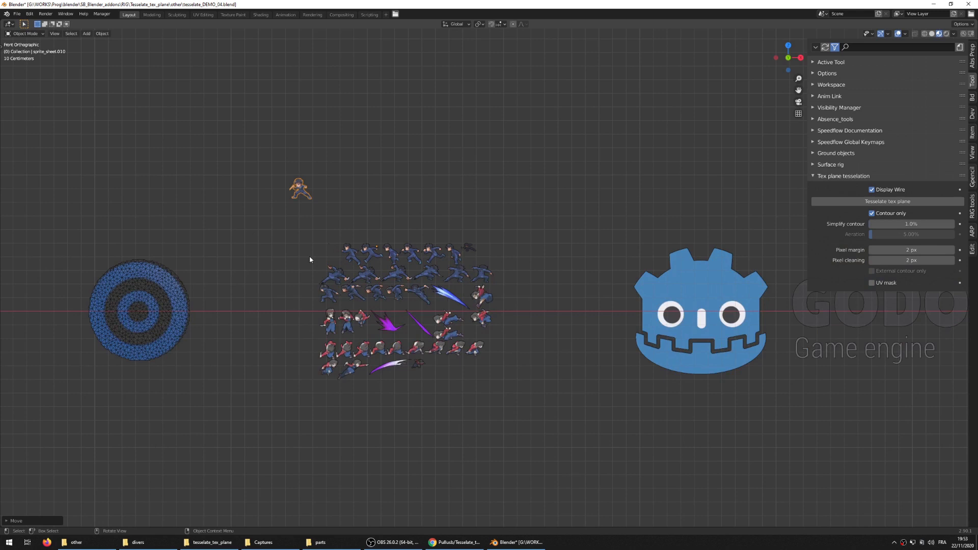
{"action": "left_click", "coordinate": [334, 277]}
{"action": "key", "text": "g"}
{"action": "left_click", "coordinate": [278, 256]}
{"action": "left_click", "coordinate": [333, 297]}
{"action": "key", "text": "g"}
{"action": "left_click", "coordinate": [270, 312]}
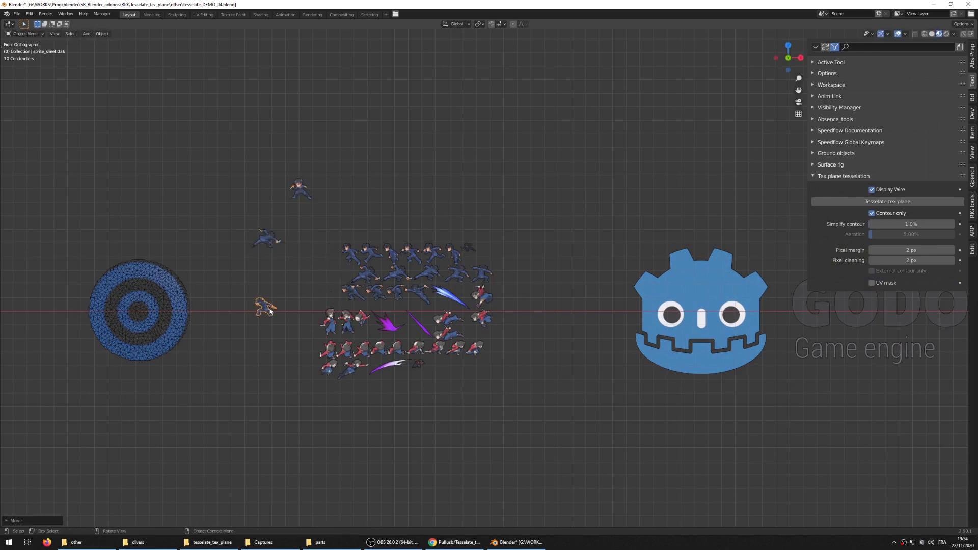
{"action": "left_click", "coordinate": [333, 322]}
{"action": "key", "text": "g"}
{"action": "left_click", "coordinate": [300, 319]}
{"action": "scroll", "coordinate": [407, 313], "scroll_direction": "down", "scroll_amount": 4}
{"action": "middle_click_drag", "start_coordinate": [504, 310], "coordinate": [329, 310], "text": "shift"}
{"action": "scroll", "coordinate": [341, 310], "scroll_direction": "up", "scroll_amount": 4}
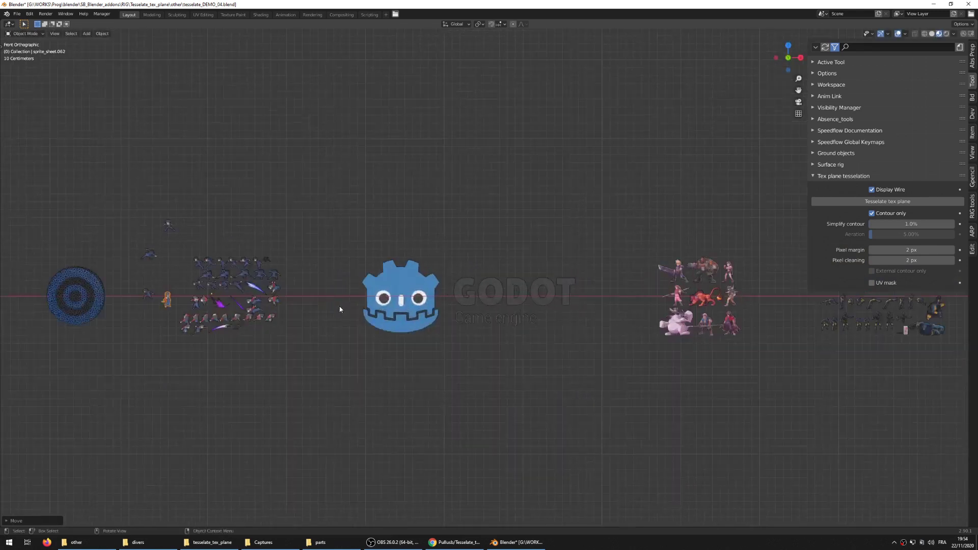
Examine the contour meshes of the character group and the blue beast sprite sheet, including the beast sheet in Edit Mode
{"action": "middle_click_drag", "start_coordinate": [556, 311], "coordinate": [253, 330], "text": "shift"}
{"action": "middle_click_drag", "start_coordinate": [540, 327], "coordinate": [259, 315], "text": "shift"}
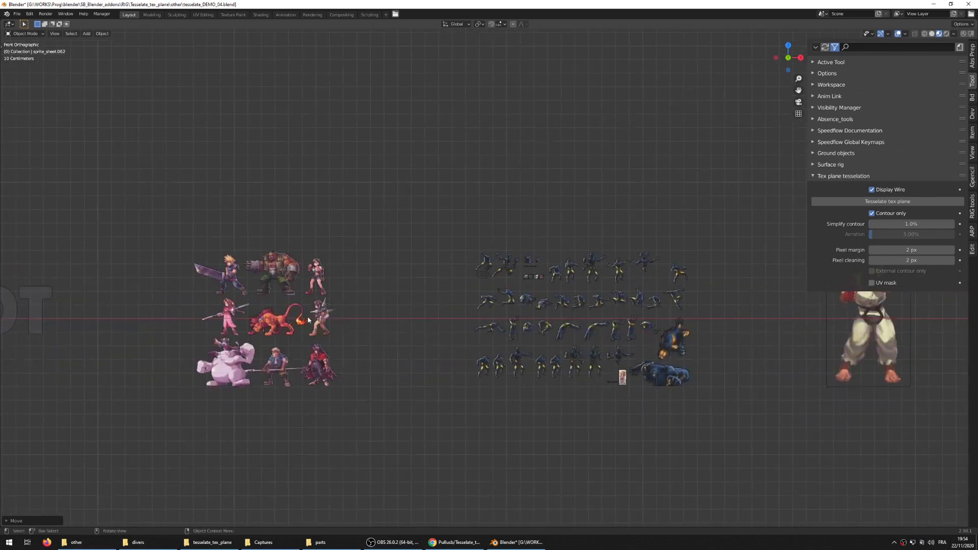
{"action": "left_click", "coordinate": [318, 301]}
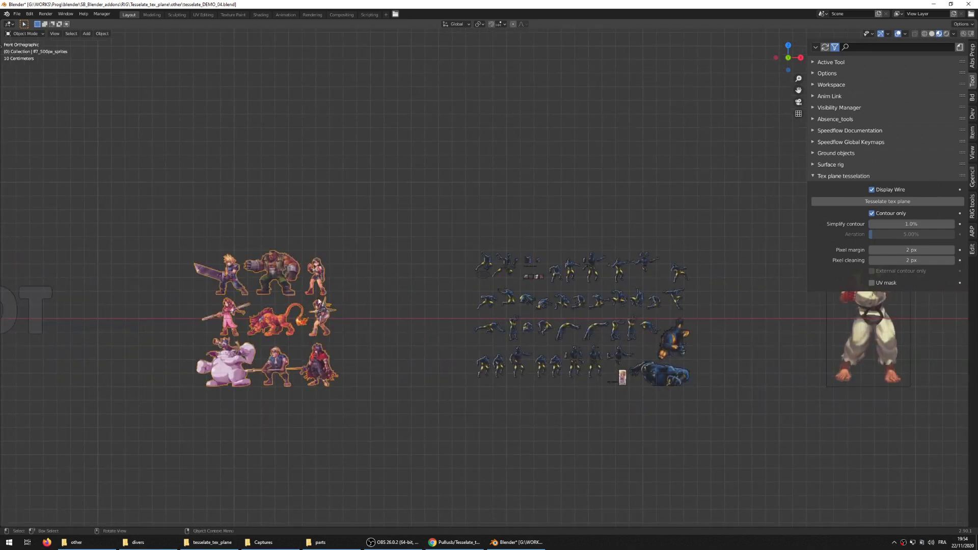
{"action": "left_click", "coordinate": [653, 302]}
{"action": "middle_click_drag", "start_coordinate": [630, 298], "coordinate": [382, 313], "text": "shift"}
{"action": "scroll", "coordinate": [375, 314], "scroll_direction": "up", "scroll_amount": 3}
{"action": "middle_click_drag", "start_coordinate": [328, 338], "coordinate": [487, 282], "text": "shift"}
{"action": "scroll", "coordinate": [488, 282], "scroll_direction": "up", "scroll_amount": 4}
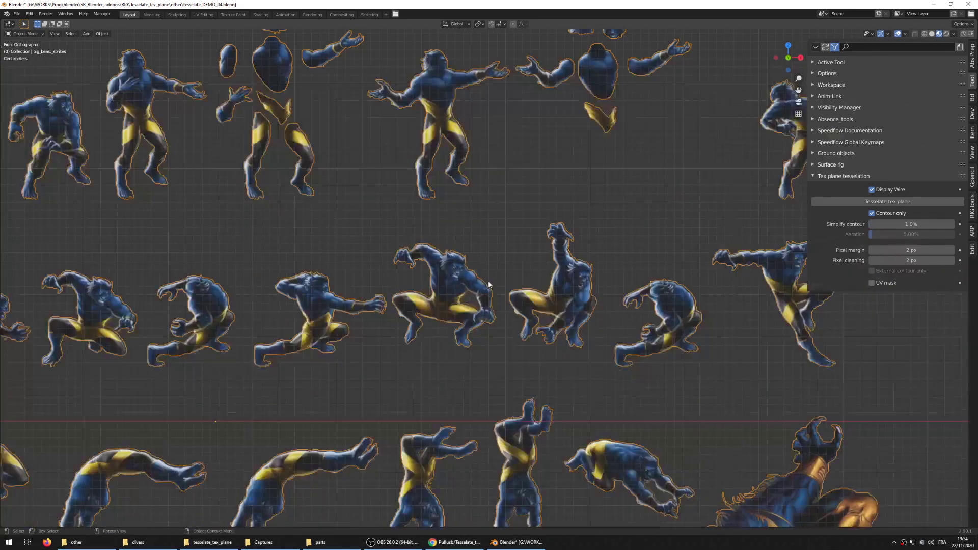
{"action": "key", "text": "Tab"}
{"action": "scroll", "coordinate": [561, 291], "scroll_direction": "down", "scroll_amount": 2}
{"action": "scroll", "coordinate": [601, 293], "scroll_direction": "up", "scroll_amount": 2}
{"action": "scroll", "coordinate": [601, 293], "scroll_direction": "down", "scroll_amount": 5}
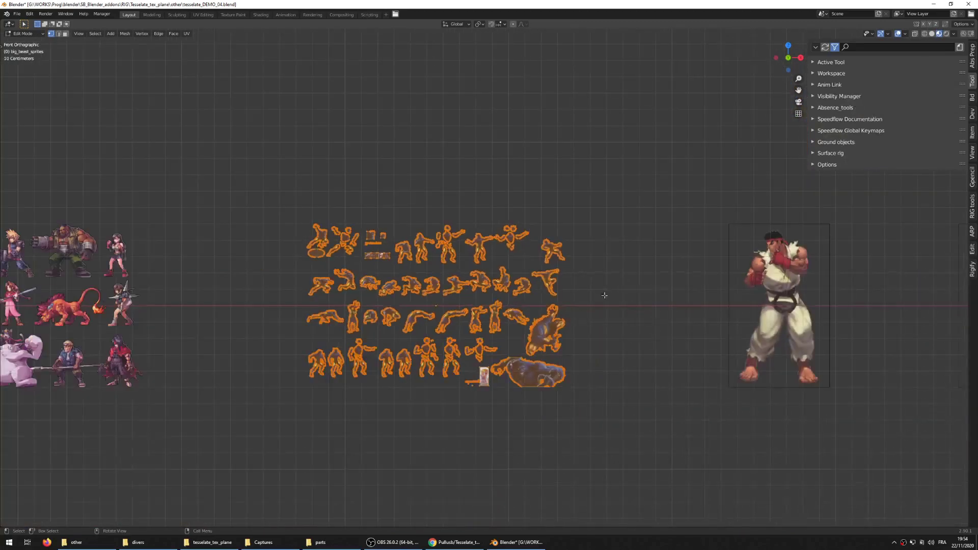
{"action": "key", "text": "Tab"}
{"action": "scroll", "coordinate": [536, 305], "scroll_direction": "up", "scroll_amount": 4, "text": "ctrl"}
{"action": "scroll", "coordinate": [436, 319], "scroll_direction": "down", "scroll_amount": 2}
{"action": "middle_click_drag", "start_coordinate": [643, 304], "coordinate": [501, 309], "text": "shift"}
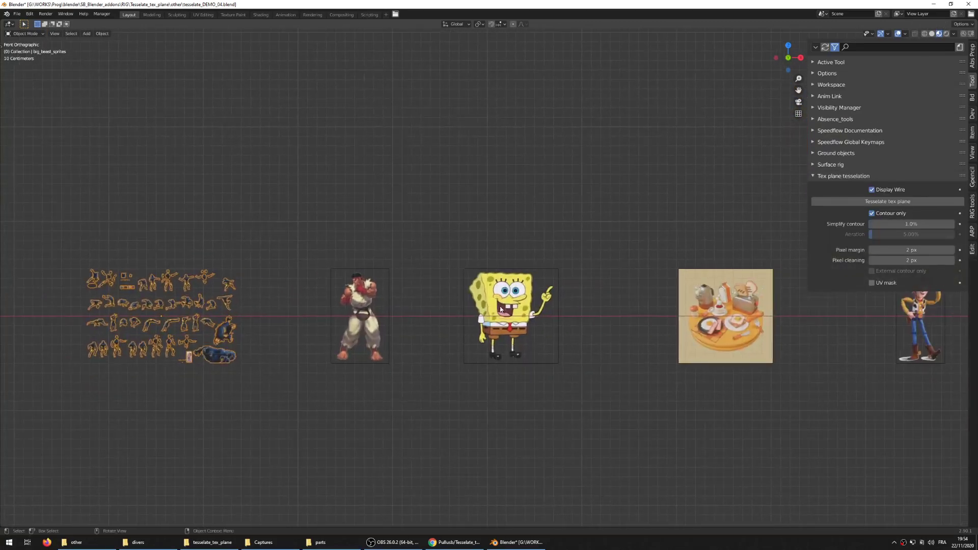
{"action": "scroll", "coordinate": [456, 313], "scroll_direction": "up", "scroll_amount": 4}
{"action": "left_click", "coordinate": [234, 329]}
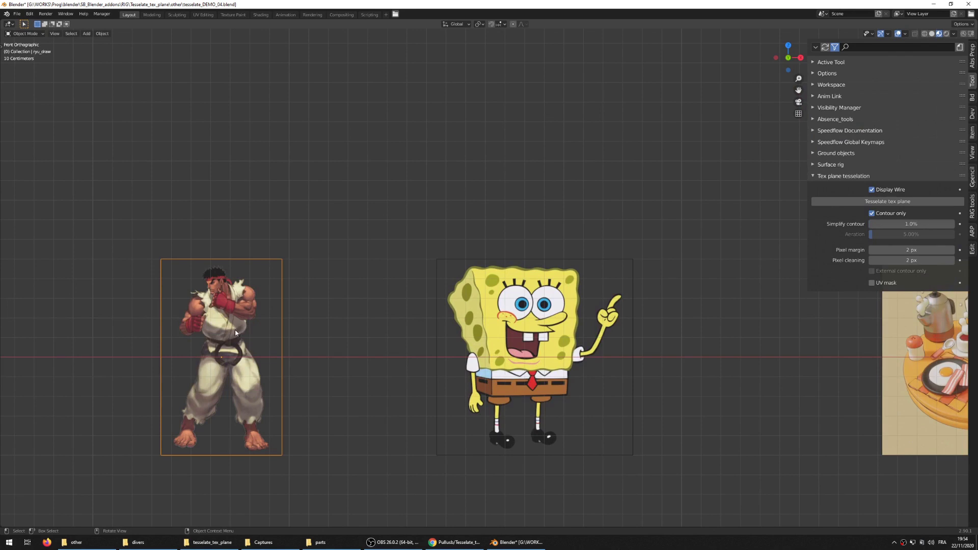
{"action": "middle_click_drag", "start_coordinate": [234, 329], "coordinate": [292, 314], "text": "shift"}
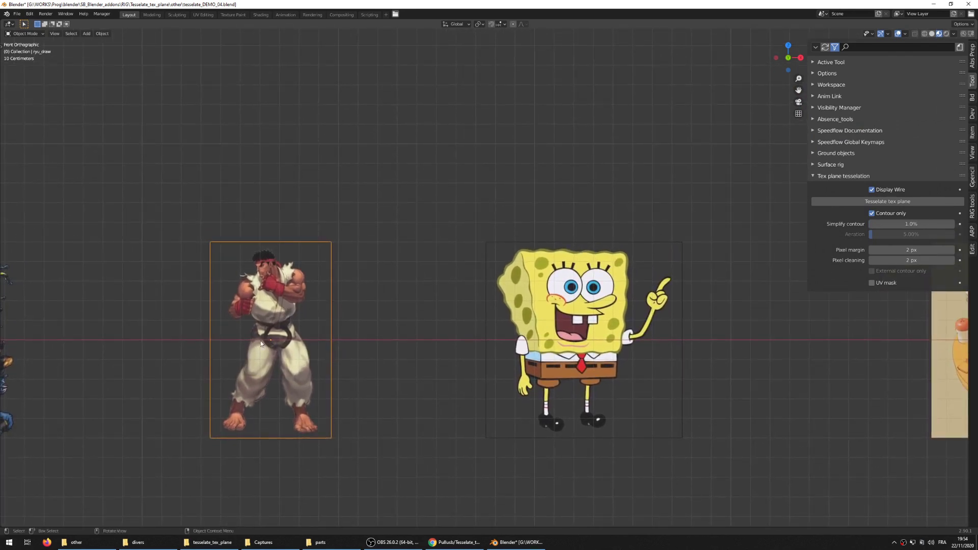
{"action": "scroll", "coordinate": [339, 383], "scroll_direction": "down", "scroll_amount": 1}
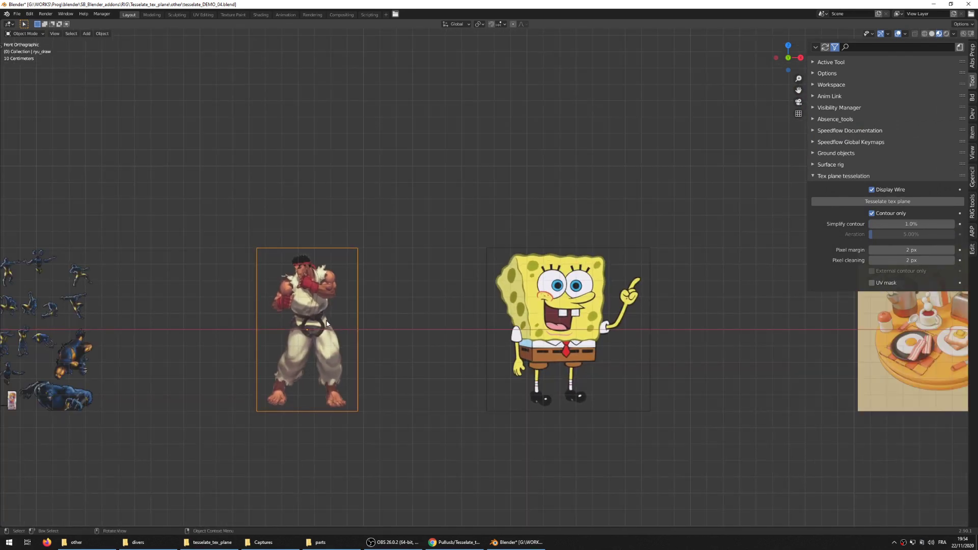
{"action": "scroll", "coordinate": [383, 314], "scroll_direction": "down", "scroll_amount": 1}
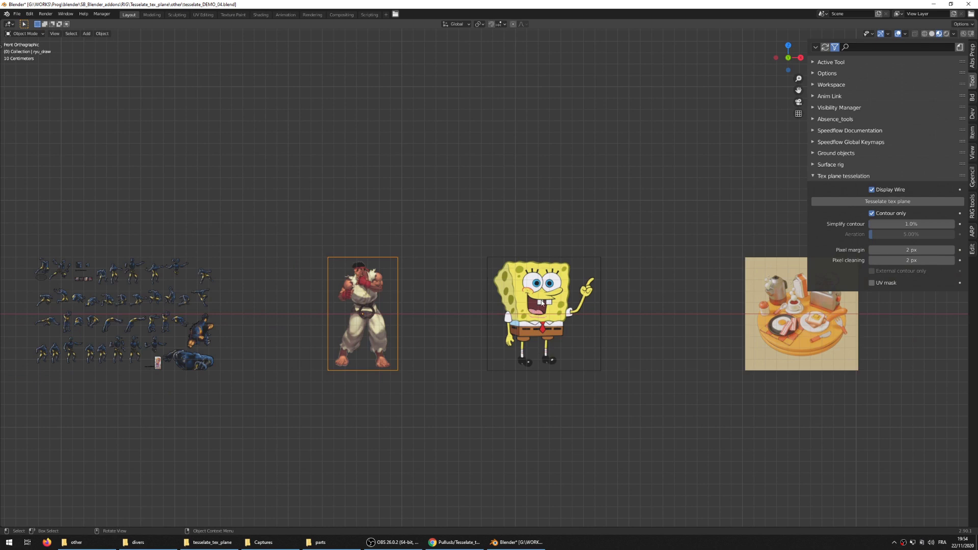
Disable Contour only and tesselate the SpongeBob plane into a fully triangulated mesh
{"action": "middle_click_drag", "start_coordinate": [543, 303], "coordinate": [468, 264], "text": "shift"}
{"action": "scroll", "coordinate": [463, 300], "scroll_direction": "up", "scroll_amount": 3}
{"action": "left_click", "coordinate": [423, 295]}
{"action": "scroll", "coordinate": [424, 294], "scroll_direction": "up", "scroll_amount": 2}
{"action": "scroll", "coordinate": [436, 273], "scroll_direction": "up", "scroll_amount": 2}
{"action": "scroll", "coordinate": [457, 207], "scroll_direction": "down", "scroll_amount": 1}
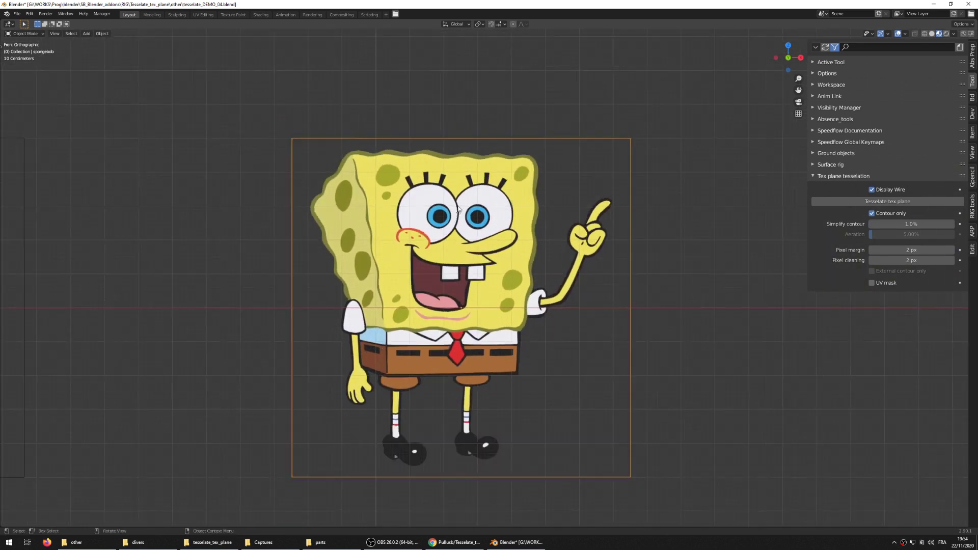
{"action": "scroll", "coordinate": [457, 209], "scroll_direction": "up", "scroll_amount": 1}
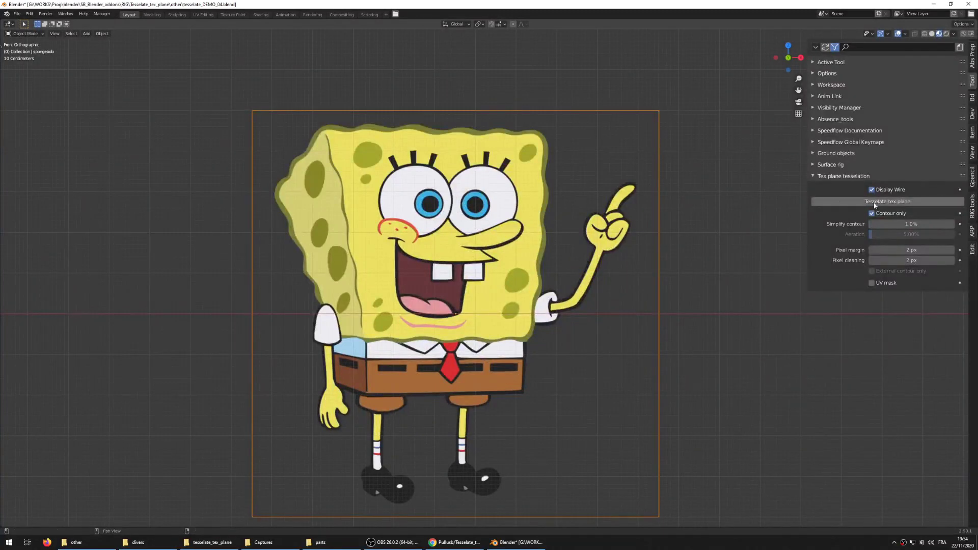
{"action": "left_click", "coordinate": [873, 214]}
{"action": "scroll", "coordinate": [742, 227], "scroll_direction": "down", "scroll_amount": 1}
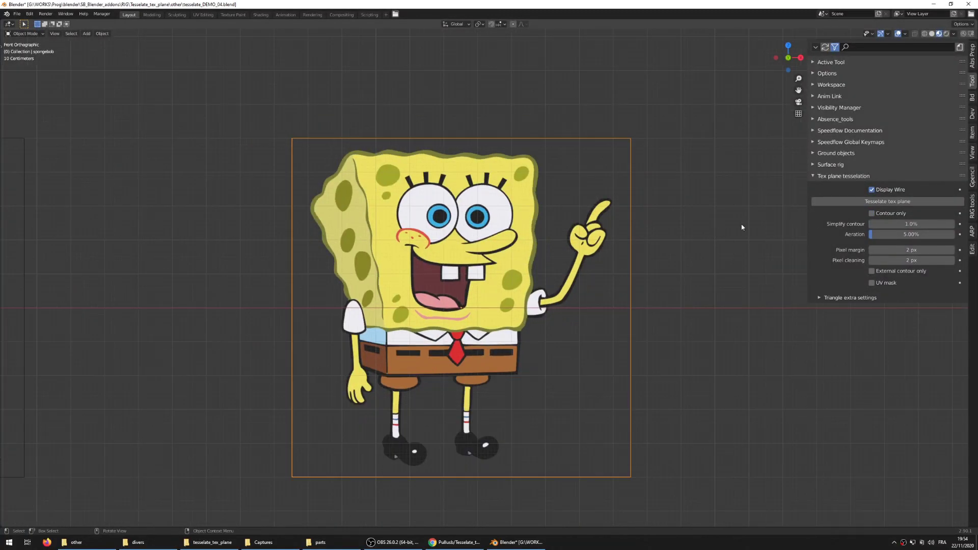
{"action": "left_click", "coordinate": [885, 203]}
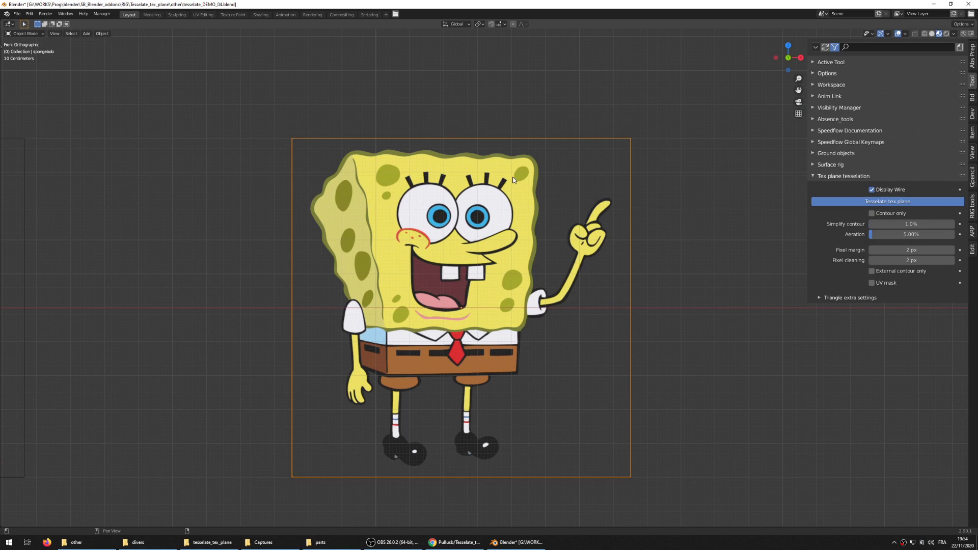
Set the Aeration of the SpongeBob tesselation to 1%
{"action": "scroll", "coordinate": [447, 246], "scroll_direction": "up", "scroll_amount": 2}
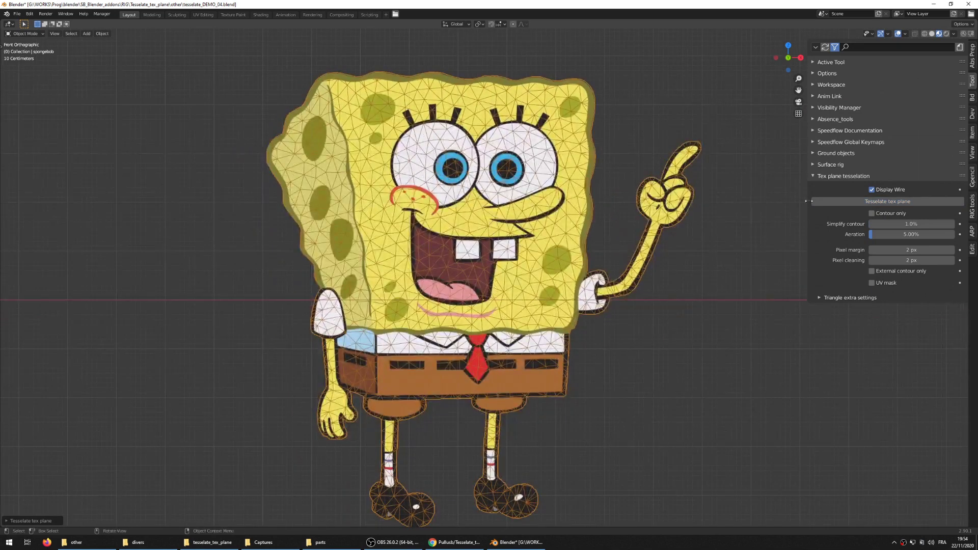
{"action": "scroll", "coordinate": [699, 201], "scroll_direction": "down", "scroll_amount": 2}
{"action": "scroll", "coordinate": [590, 216], "scroll_direction": "up", "scroll_amount": 2}
{"action": "scroll", "coordinate": [662, 240], "scroll_direction": "down", "scroll_amount": 1}
{"action": "key", "text": "F9"}
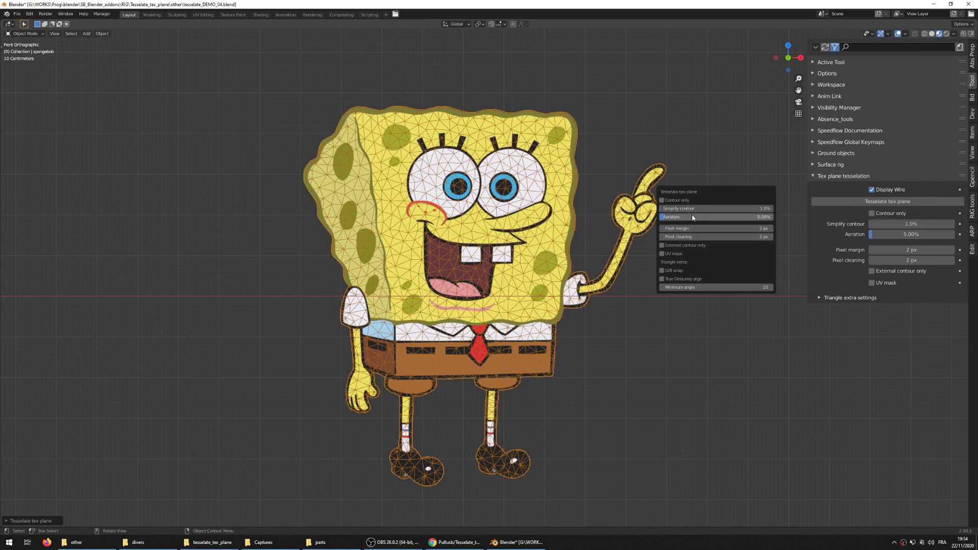
{"action": "left_click", "coordinate": [694, 217]}
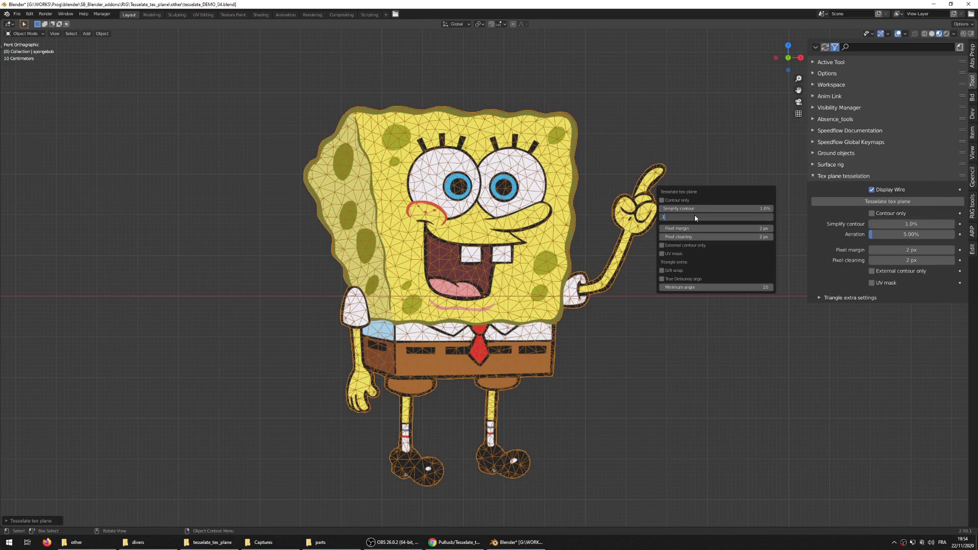
{"action": "type", "text": "1"}
{"action": "key", "text": "Return"}
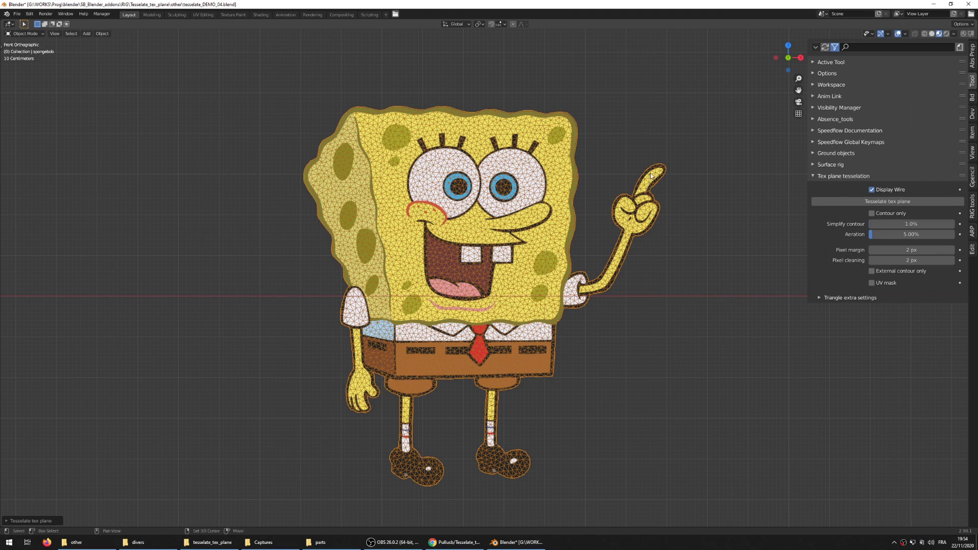
Start drawing a surface rig on the SpongeBob mesh with bone chains down both legs and into the feet
{"action": "left_click", "coordinate": [814, 166]}
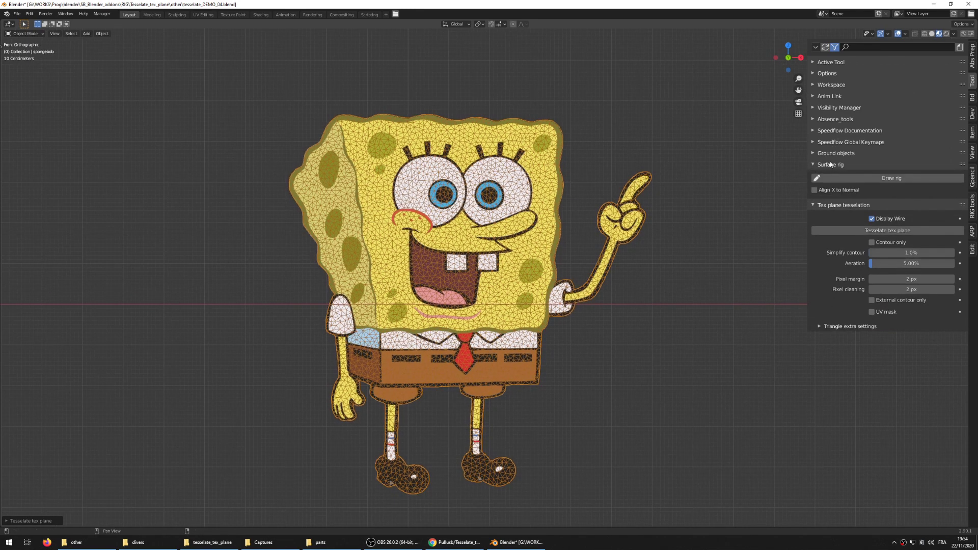
{"action": "middle_click_drag", "start_coordinate": [684, 201], "coordinate": [718, 195], "text": "shift"}
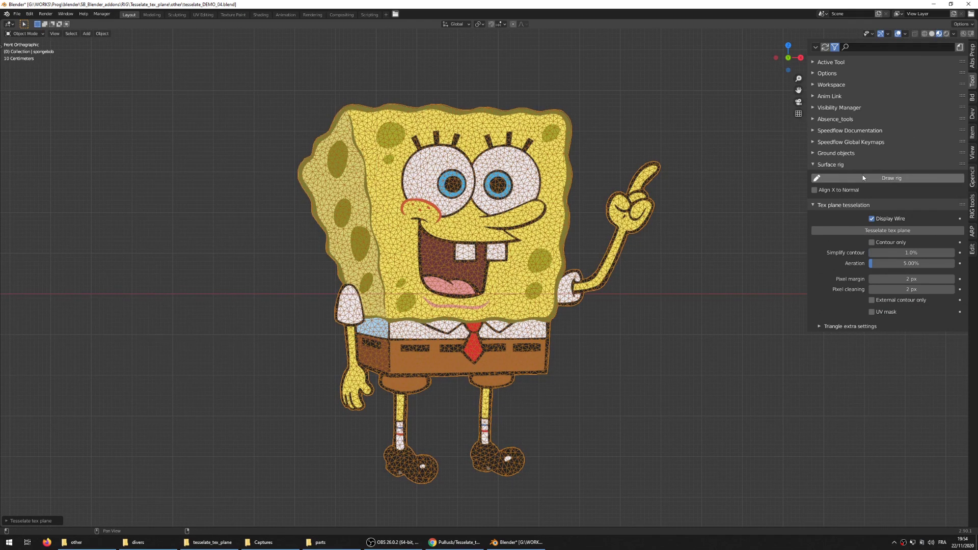
{"action": "scroll", "coordinate": [757, 179], "scroll_direction": "up", "scroll_amount": 2}
{"action": "scroll", "coordinate": [757, 179], "scroll_direction": "down", "scroll_amount": 2}
{"action": "left_click", "coordinate": [874, 179]}
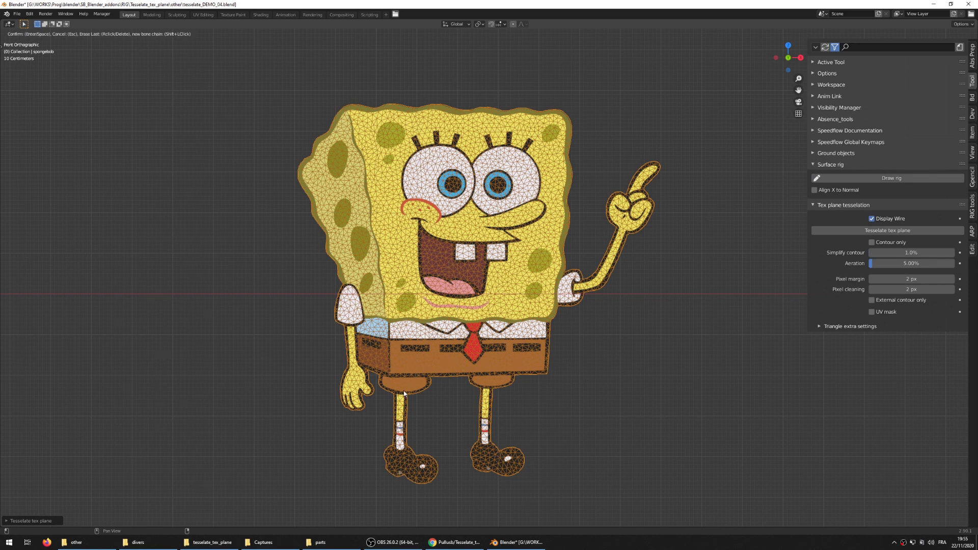
{"action": "left_click", "coordinate": [399, 422]}
{"action": "left_click", "coordinate": [397, 460]}
{"action": "left_click", "coordinate": [425, 468]}
{"action": "left_click", "coordinate": [485, 379]}
{"action": "left_click", "coordinate": [483, 422]}
{"action": "left_click", "coordinate": [485, 456]}
Draw separate bone chains along SpongeBob's lowered arm and along the raised arm up to the fingertip
{"action": "left_click", "coordinate": [348, 305], "text": "shift"}
{"action": "left_click", "coordinate": [349, 351]}
{"action": "left_click", "coordinate": [356, 388]}
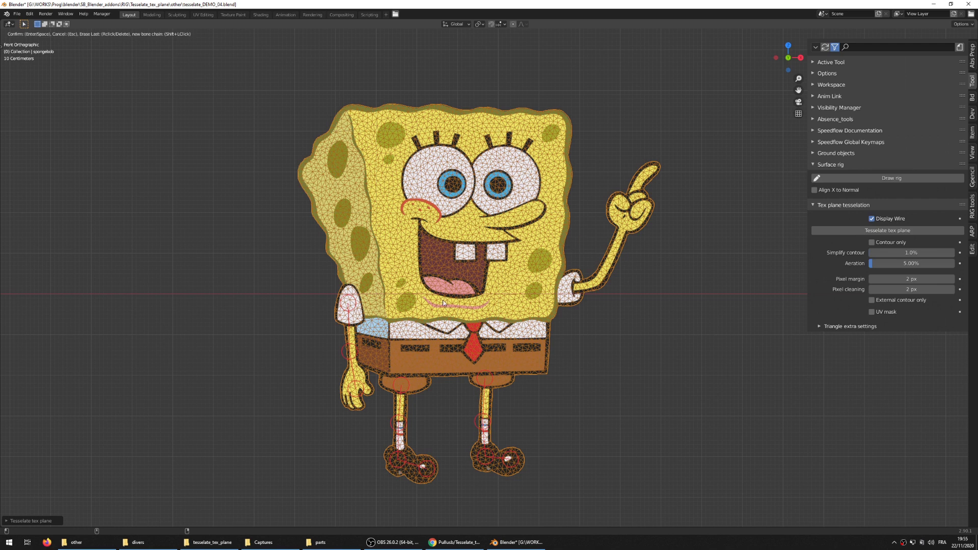
{"action": "left_click", "coordinate": [566, 291], "text": "shift"}
{"action": "left_click", "coordinate": [600, 279]}
{"action": "left_click", "coordinate": [624, 230]}
{"action": "left_click", "coordinate": [633, 209]}
{"action": "left_click", "coordinate": [650, 171]}
Draw a separate bone upward from each pupil and one down through the mouth
{"action": "left_click", "coordinate": [450, 186], "text": "shift"}
{"action": "left_click", "coordinate": [444, 148]}
{"action": "left_click", "coordinate": [497, 186], "text": "shift"}
{"action": "left_click", "coordinate": [497, 149]}
{"action": "left_click", "coordinate": [464, 258], "text": "shift"}
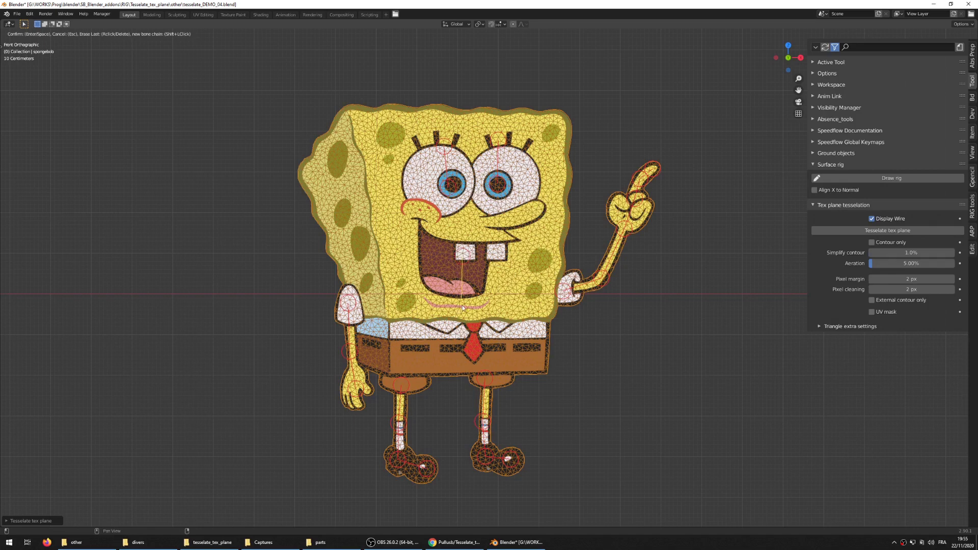
{"action": "left_click", "coordinate": [463, 299]}
Draw separate bones along the body's upper side edge, its top edge and the two vertical edges of the face
{"action": "left_click", "coordinate": [303, 176], "text": "shift"}
{"action": "left_click", "coordinate": [348, 109]}
{"action": "left_click", "coordinate": [564, 115], "text": "shift"}
{"action": "left_click", "coordinate": [466, 109]}
{"action": "left_click", "coordinate": [363, 110], "text": "shift"}
{"action": "left_click", "coordinate": [442, 107]}
{"action": "left_click", "coordinate": [557, 261], "text": "shift"}
{"action": "left_click", "coordinate": [569, 134]}
{"action": "left_click", "coordinate": [381, 273], "text": "shift"}
{"action": "left_click", "coordinate": [352, 133]}
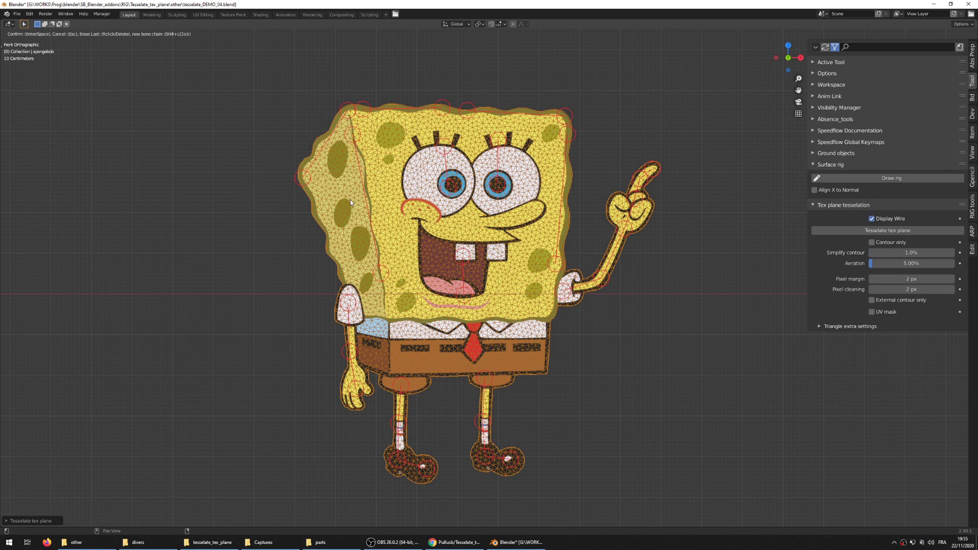
Draw the remaining bones on the lower side edge, the tie and the shorts' edges, and confirm the rig
{"action": "left_click", "coordinate": [346, 280], "text": "shift"}
{"action": "left_click", "coordinate": [307, 193]}
{"action": "left_click", "coordinate": [551, 323]}
{"action": "left_click", "coordinate": [533, 372], "text": "shift"}
{"action": "left_click", "coordinate": [501, 373]}
{"action": "left_click", "coordinate": [382, 374]}
{"action": "left_click", "coordinate": [348, 373], "text": "shift"}
{"action": "key", "text": "Return"}
{"action": "key", "text": "Tab"}
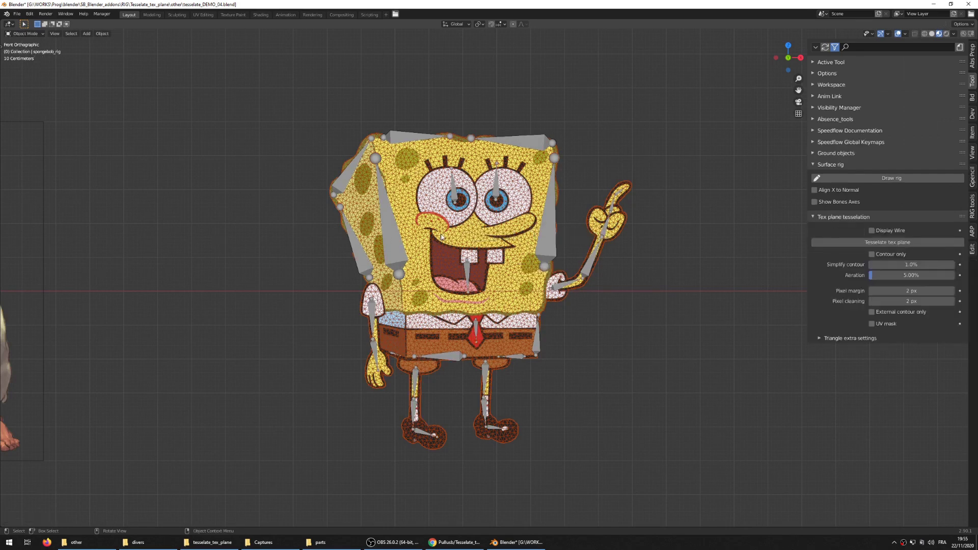
Turn off Display Wire on the SpongeBob mesh and parent it to the rig with automatic weights
{"action": "left_click", "coordinate": [603, 210]}
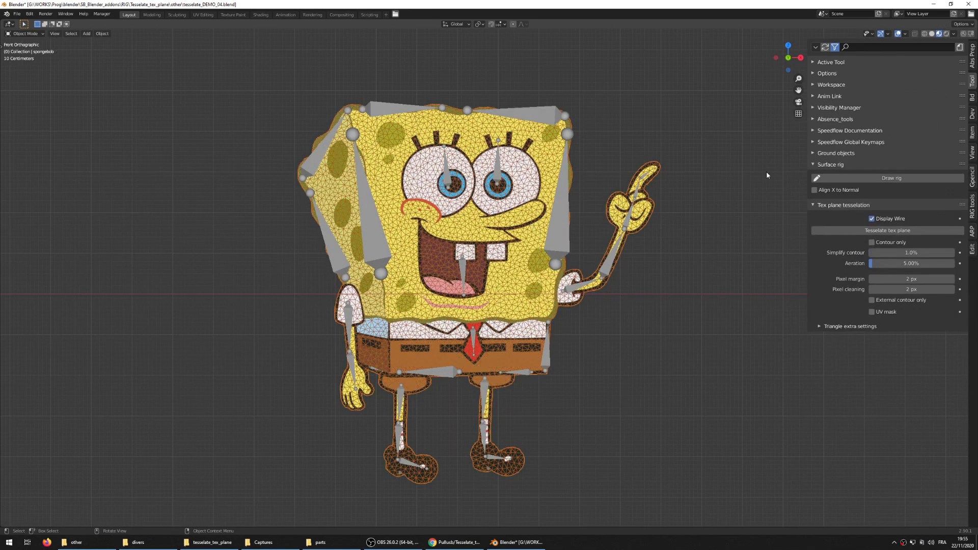
{"action": "left_click", "coordinate": [871, 219]}
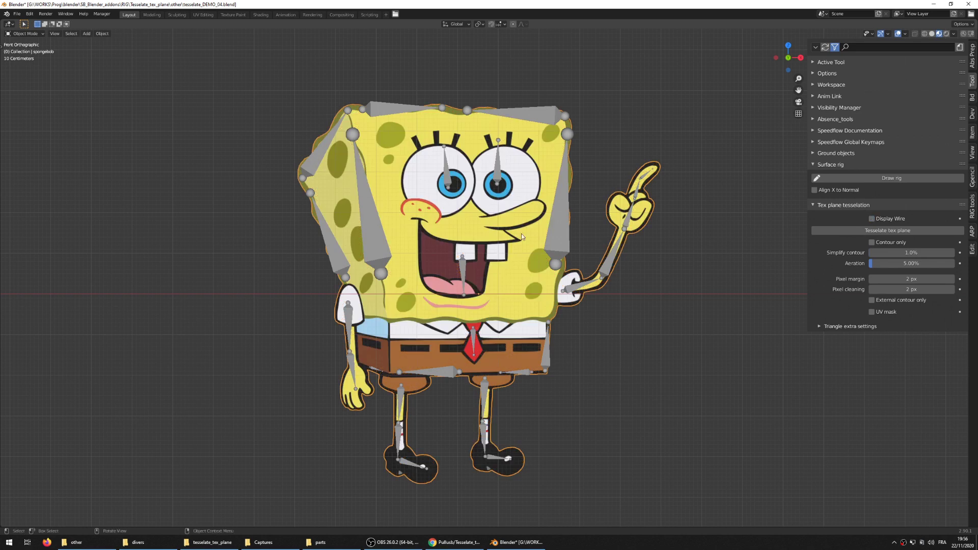
{"action": "left_click", "coordinate": [386, 238]}
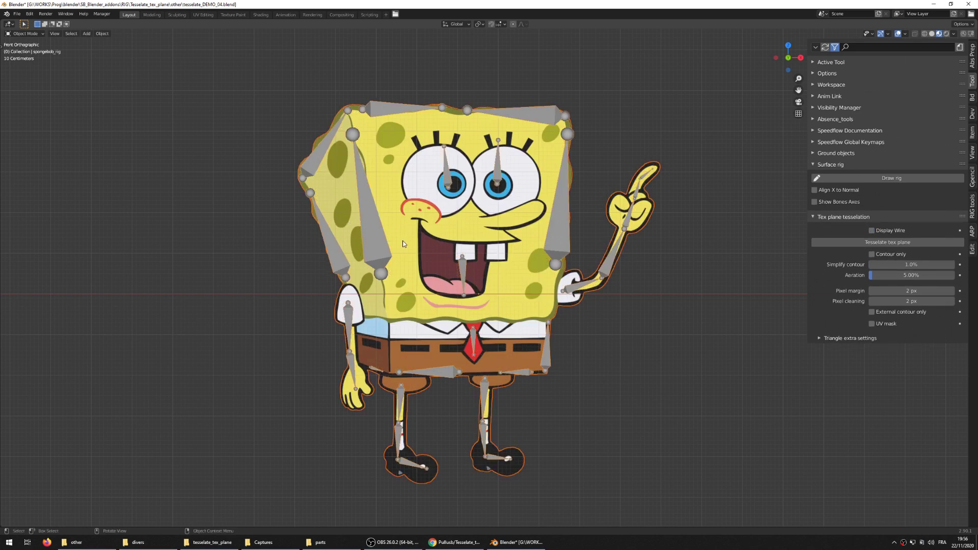
{"action": "key", "text": "ctrl+p"}
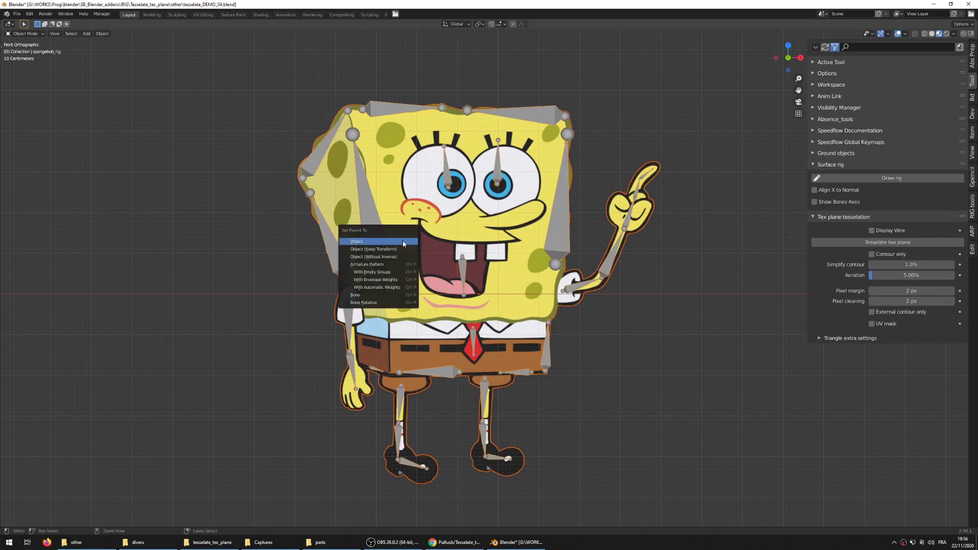
{"action": "left_click", "coordinate": [387, 288]}
{"action": "scroll", "coordinate": [521, 223], "scroll_direction": "down", "scroll_amount": 1}
{"action": "scroll", "coordinate": [530, 220], "scroll_direction": "up", "scroll_amount": 1}
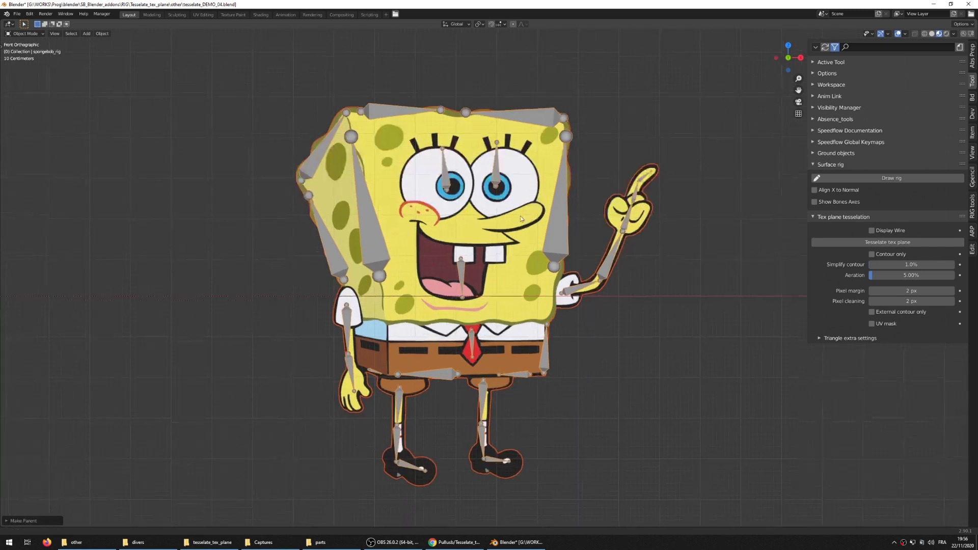
{"action": "left_click", "coordinate": [537, 217]}
{"action": "key", "text": "ctrl+Tab"}
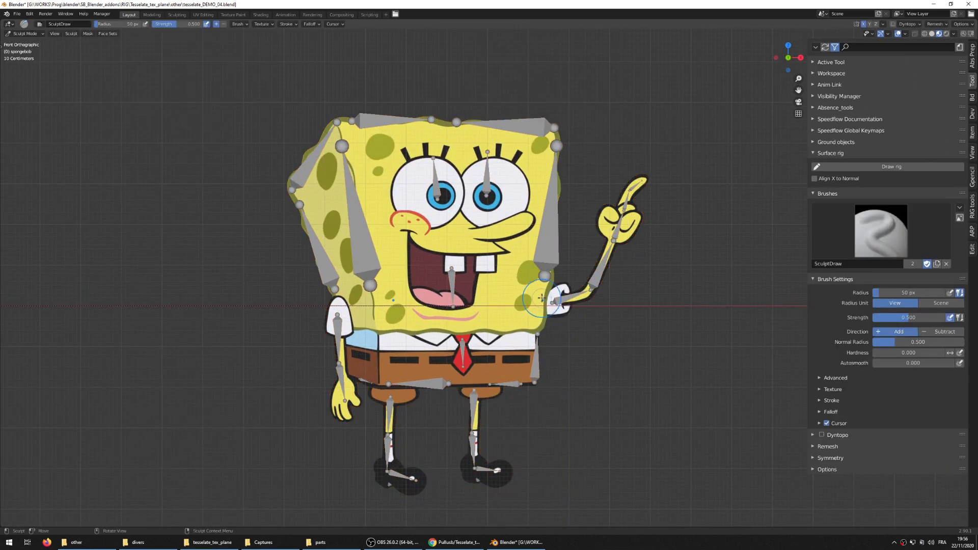
{"action": "key", "text": "ctrl+Tab"}
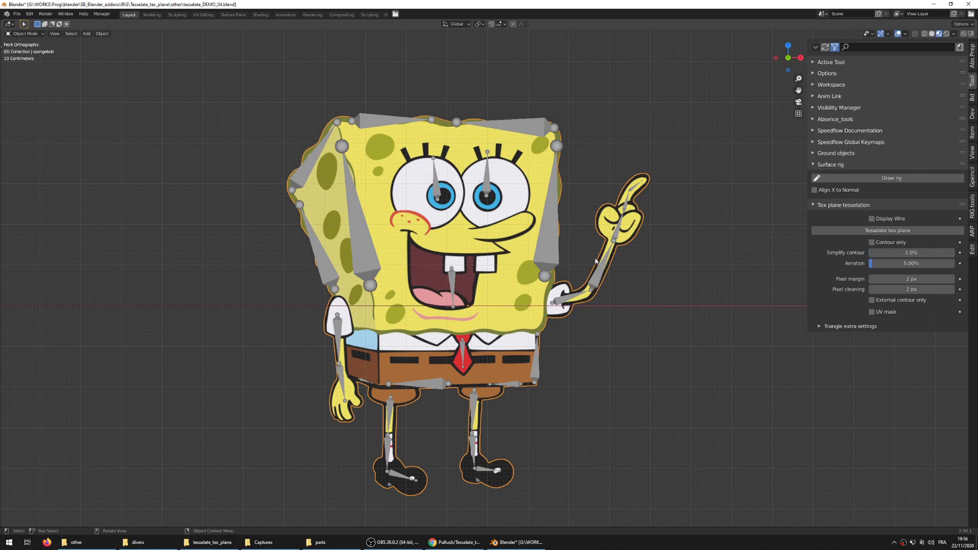
Put the SpongeBob rig in Pose Mode and try moving an eye bone
{"action": "left_click", "coordinate": [545, 213]}
{"action": "key", "text": "ctrl+Tab"}
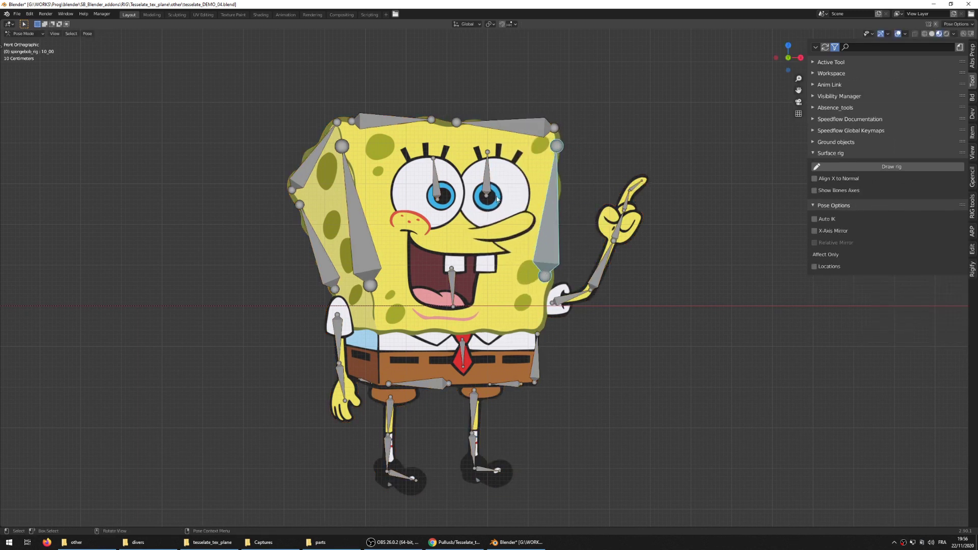
{"action": "left_click", "coordinate": [436, 190]}
{"action": "key", "text": "g"}
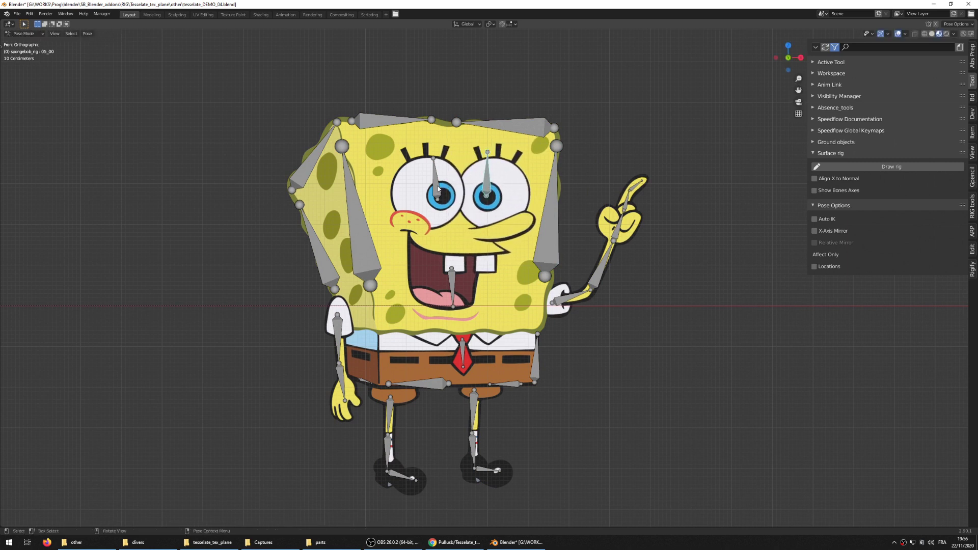
{"action": "key", "text": "Escape"}
Try scaling, moving and rotating the mouth bone
{"action": "left_click", "coordinate": [451, 278]}
{"action": "key", "text": "s"}
{"action": "key", "text": "Escape"}
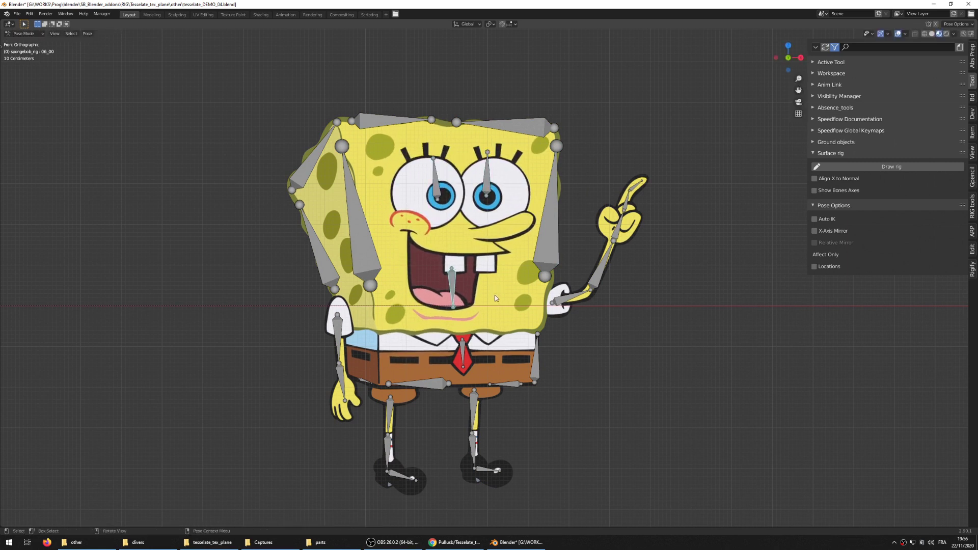
{"action": "key", "text": "g"}
{"action": "key", "text": "Escape"}
{"action": "key", "text": "r"}
{"action": "key", "text": "Escape"}
Bend the leg below SpongeBob's hanging arm by rotating its shin and foot bones, and try rotating the thighs
{"action": "left_click", "coordinate": [395, 423]}
{"action": "key", "text": "r"}
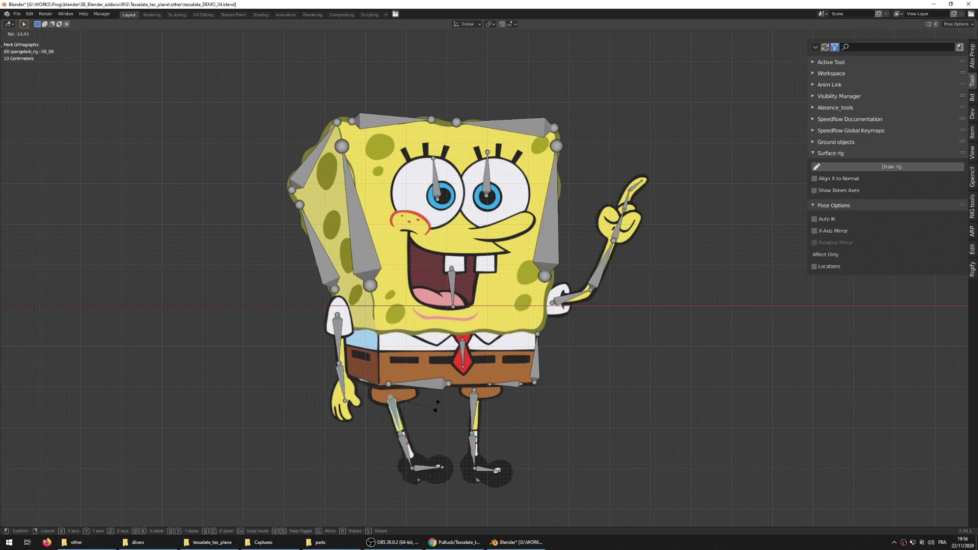
{"action": "left_click", "coordinate": [392, 446]}
{"action": "key", "text": "r"}
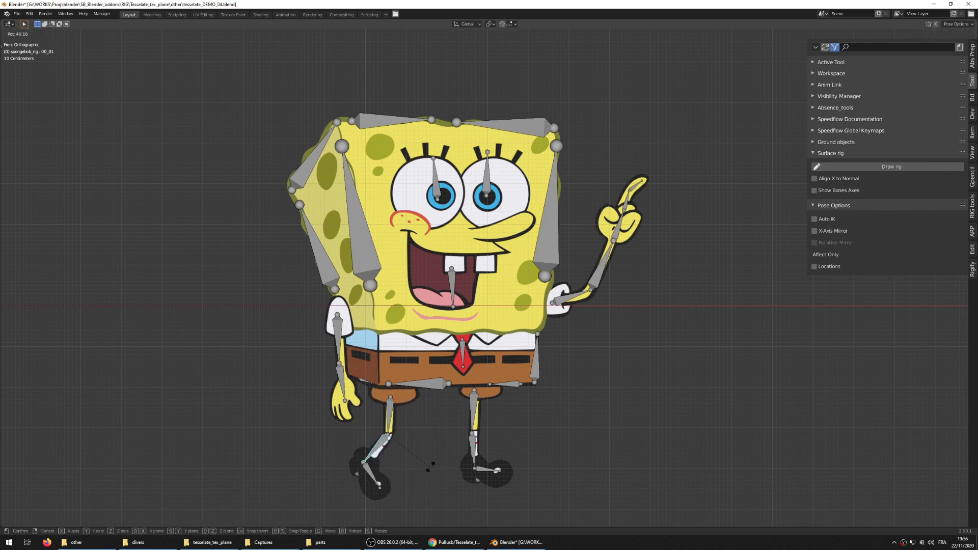
{"action": "left_click", "coordinate": [415, 463]}
{"action": "left_click", "coordinate": [369, 475]}
{"action": "key", "text": "r"}
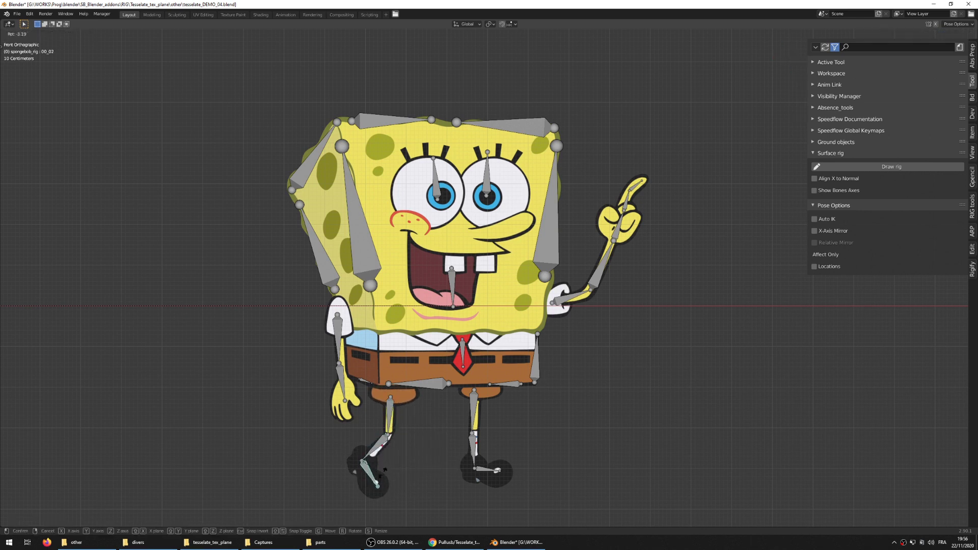
{"action": "left_click", "coordinate": [452, 446]}
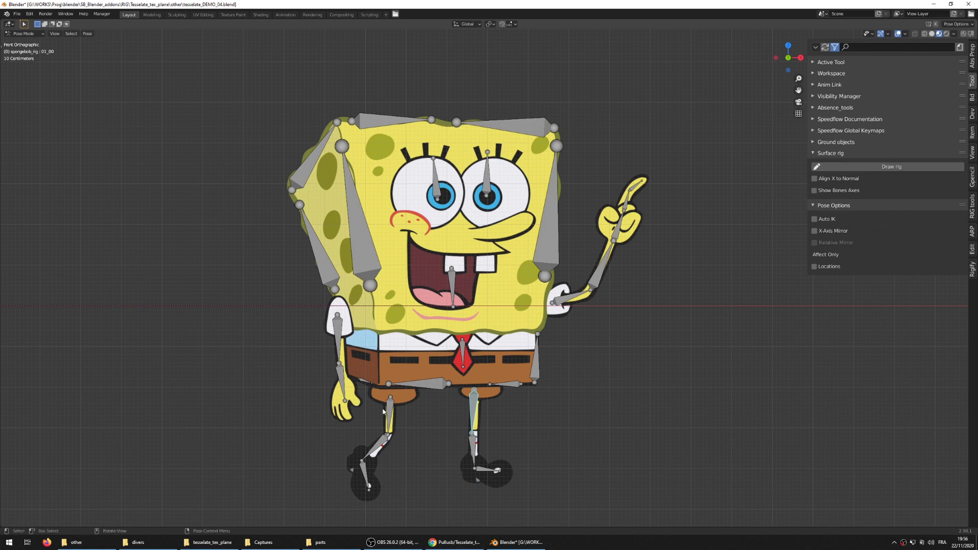
{"action": "key", "text": "r"}
{"action": "right_click", "coordinate": [436, 428]}
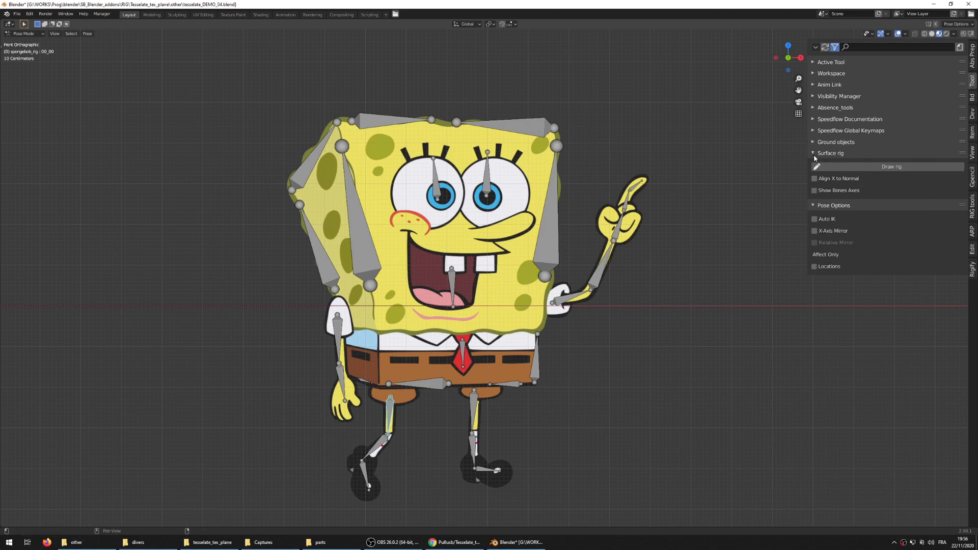
Return the rig to Object Mode, add a mesh cube and move it near the SpongeBob plane
{"action": "middle_click_drag", "start_coordinate": [678, 284], "coordinate": [669, 302]}
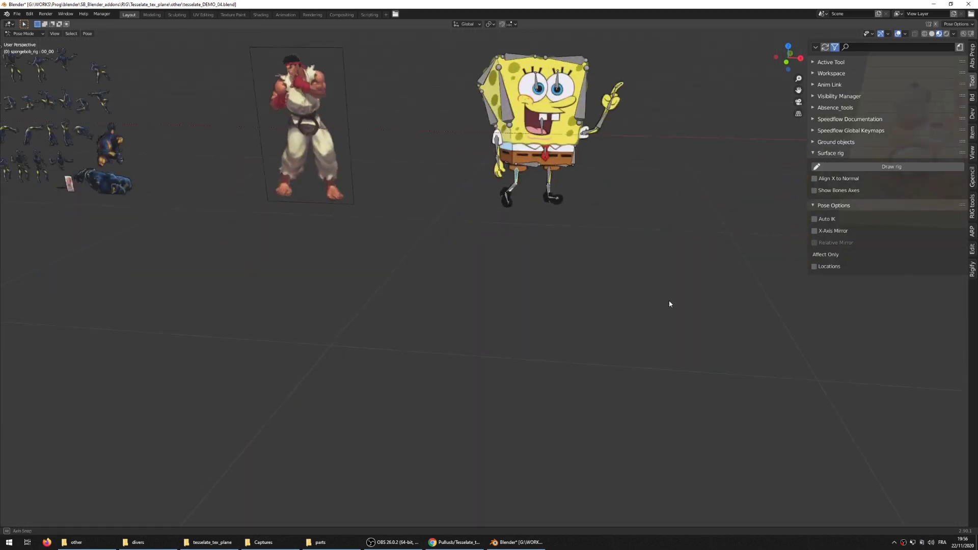
{"action": "middle_click_drag", "start_coordinate": [633, 251], "coordinate": [551, 372], "text": "shift"}
{"action": "key", "text": "ctrl+Tab"}
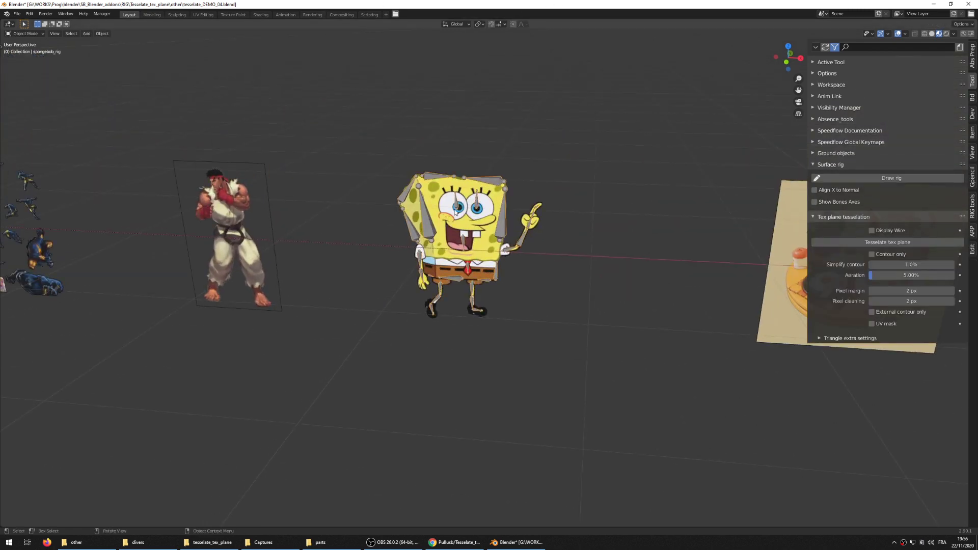
{"action": "middle_click_drag", "start_coordinate": [555, 271], "coordinate": [499, 302], "text": "shift"}
{"action": "key", "text": "shift+a"}
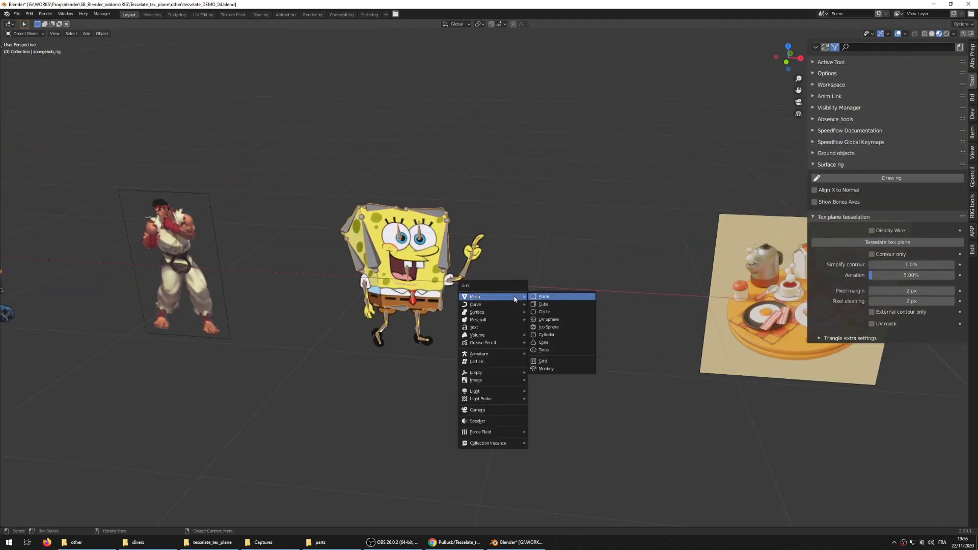
{"action": "key", "text": "c"}
{"action": "scroll", "coordinate": [514, 294], "scroll_direction": "down", "scroll_amount": 13}
{"action": "key", "text": "g"}
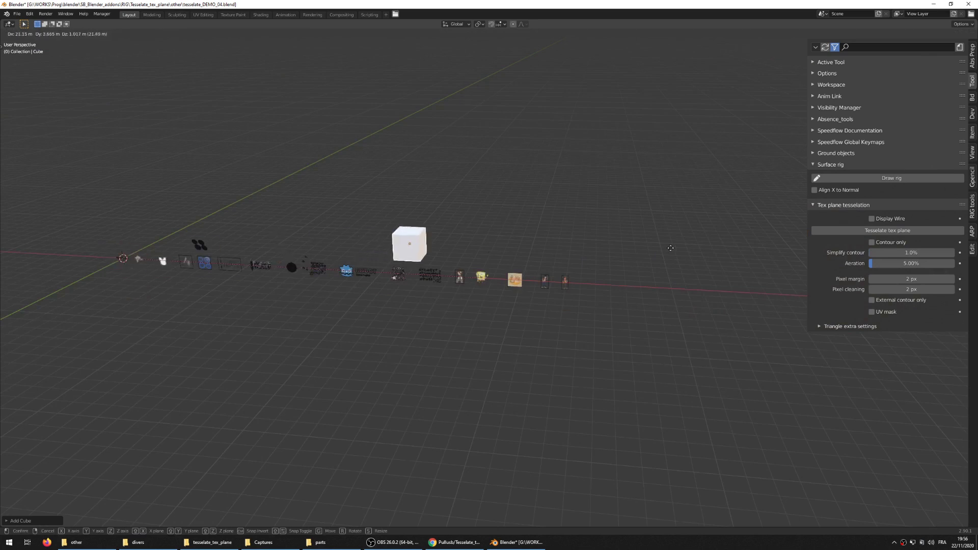
{"action": "left_click", "coordinate": [776, 254]}
Draw a surface rig bone chain across the cube's front, top and side faces with Draw rig and confirm it
{"action": "scroll", "coordinate": [601, 260], "scroll_direction": "up", "scroll_amount": 5}
{"action": "middle_click_drag", "start_coordinate": [568, 244], "coordinate": [652, 214], "text": "shift"}
{"action": "scroll", "coordinate": [515, 310], "scroll_direction": "up", "scroll_amount": 3}
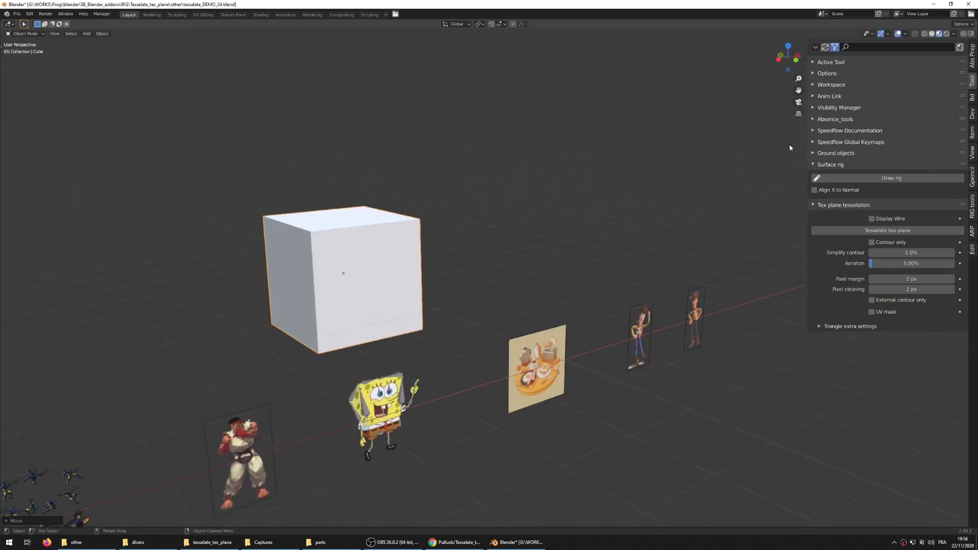
{"action": "left_click", "coordinate": [849, 180]}
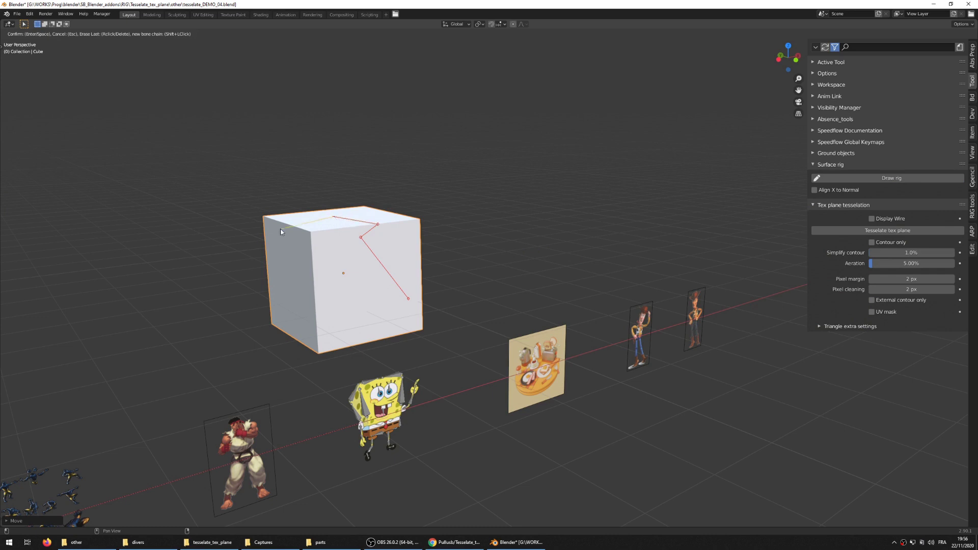
{"action": "middle_click_drag", "start_coordinate": [268, 262], "coordinate": [382, 249]}
{"action": "middle_click_drag", "start_coordinate": [441, 249], "coordinate": [361, 236], "text": "shift"}
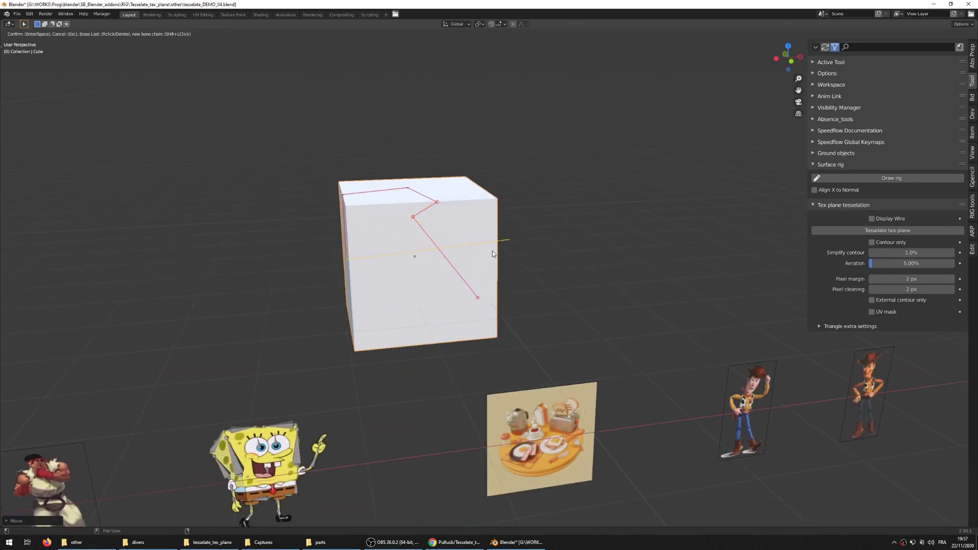
{"action": "mouse_move", "coordinate": [493, 251]}
{"action": "middle_mouse_down"}
{"action": "mouse_move", "coordinate": [333, 234]}
{"action": "mouse_move", "coordinate": [408, 226]}
{"action": "middle_mouse_up"}
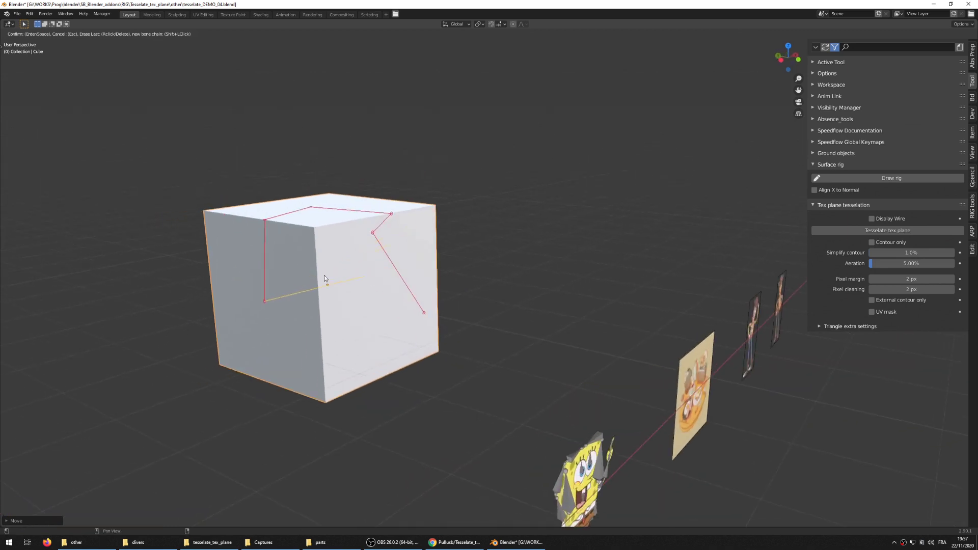
{"action": "mouse_move", "coordinate": [383, 265]}
{"action": "middle_mouse_down"}
{"action": "mouse_move", "coordinate": [448, 240]}
{"action": "mouse_move", "coordinate": [428, 229]}
{"action": "mouse_move", "coordinate": [479, 199]}
{"action": "middle_mouse_up"}
{"action": "key", "text": "Return"}
{"action": "key", "text": "Tab"}
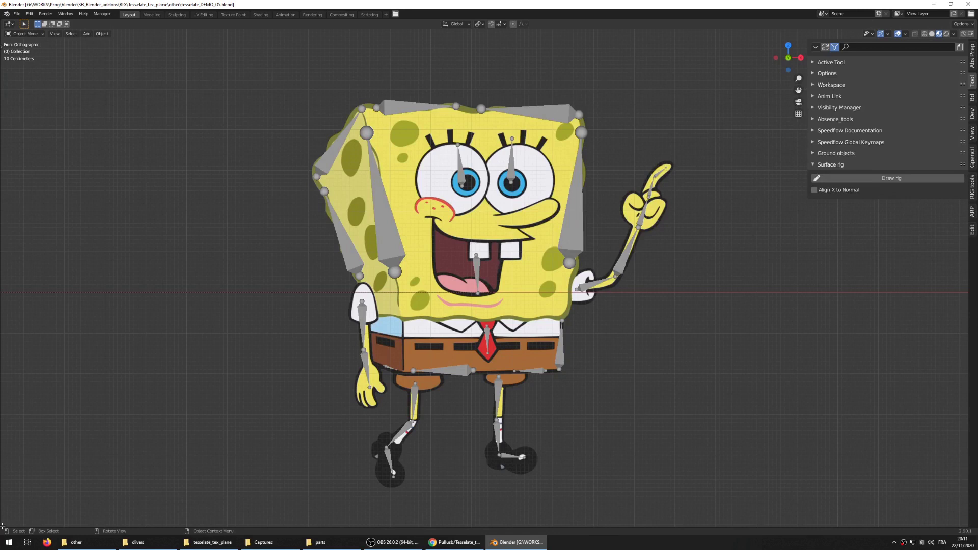
Split off a Dope Sheet area below the 3D view and put the SpongeBob rig in Pose Mode
{"action": "left_click_drag", "start_coordinate": [2, 526], "coordinate": [102, 399]}
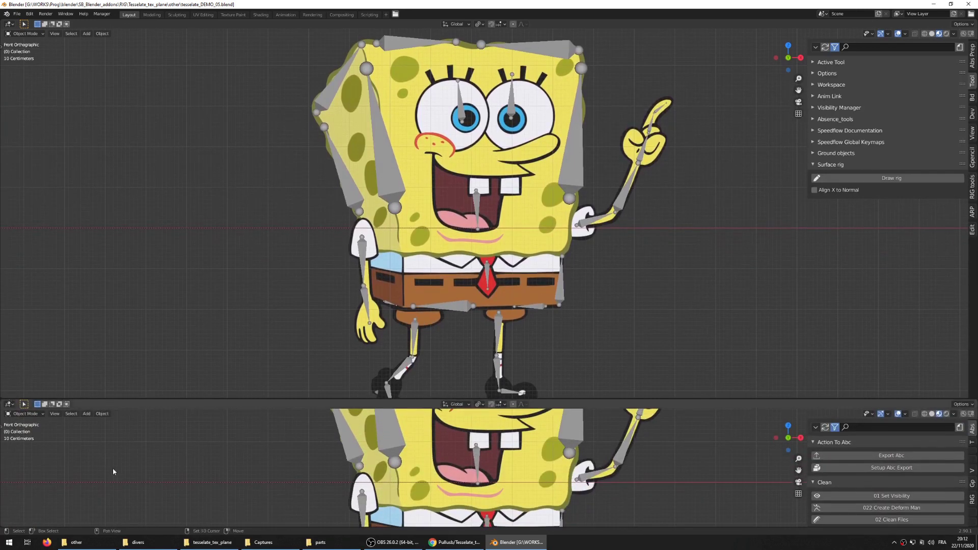
{"action": "key", "text": "shift+F12"}
{"action": "left_click", "coordinate": [569, 172]}
{"action": "key", "text": "ctrl+Tab"}
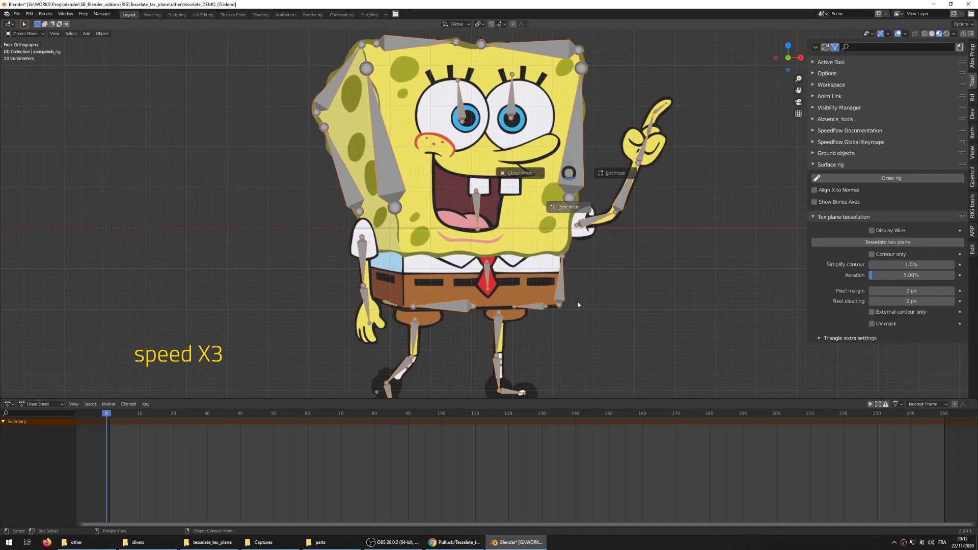
{"action": "left_click", "coordinate": [577, 301]}
Insert a keyframe for all of the rig's bones at frame 0
{"action": "key", "text": "a"}
{"action": "key", "text": "i"}
{"action": "left_click", "coordinate": [581, 238]}
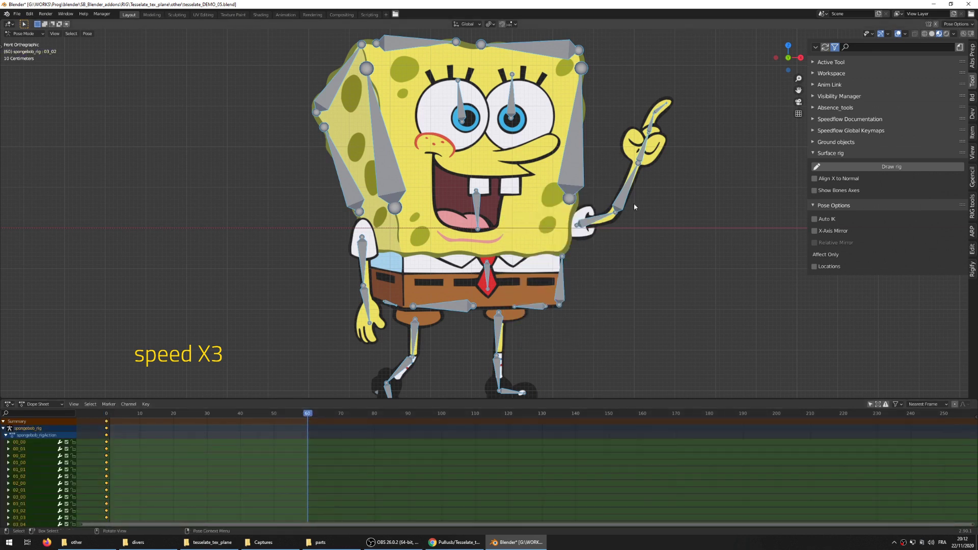
At frame 60, stretch the mouth bone along its local Y axis, move it downward and keyframe it
{"action": "left_click", "coordinate": [477, 214]}
{"action": "key", "text": "s"}
{"action": "key", "text": "y"}
{"action": "key", "text": "y"}
{"action": "left_click", "coordinate": [529, 199]}
{"action": "key", "text": "g"}
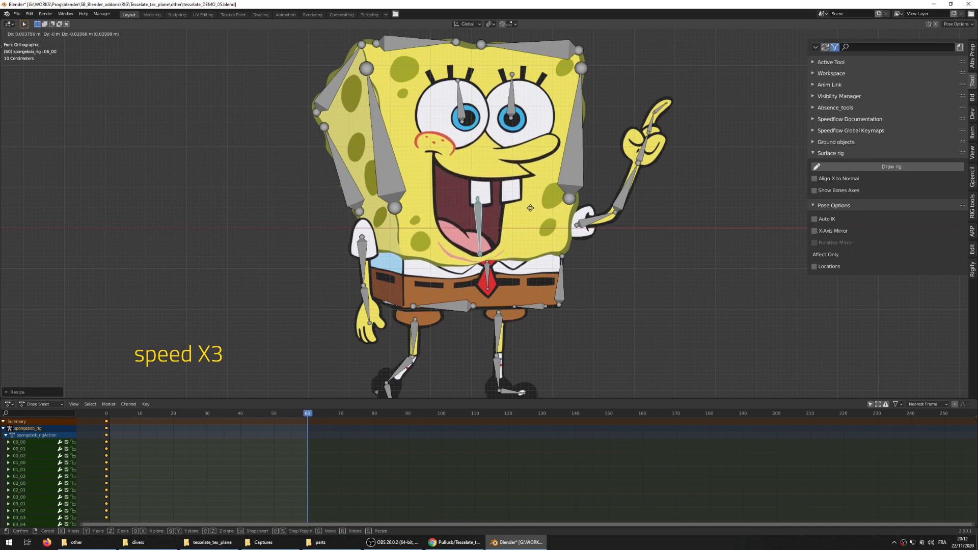
{"action": "left_click", "coordinate": [531, 208]}
{"action": "key", "text": "i"}
{"action": "left_click", "coordinate": [530, 208]}
Rotate all bones of the raised arm so the finger points upward, and keyframe them at frame 60
{"action": "left_click_drag", "start_coordinate": [595, 88], "coordinate": [691, 260]}
{"action": "key", "text": "r"}
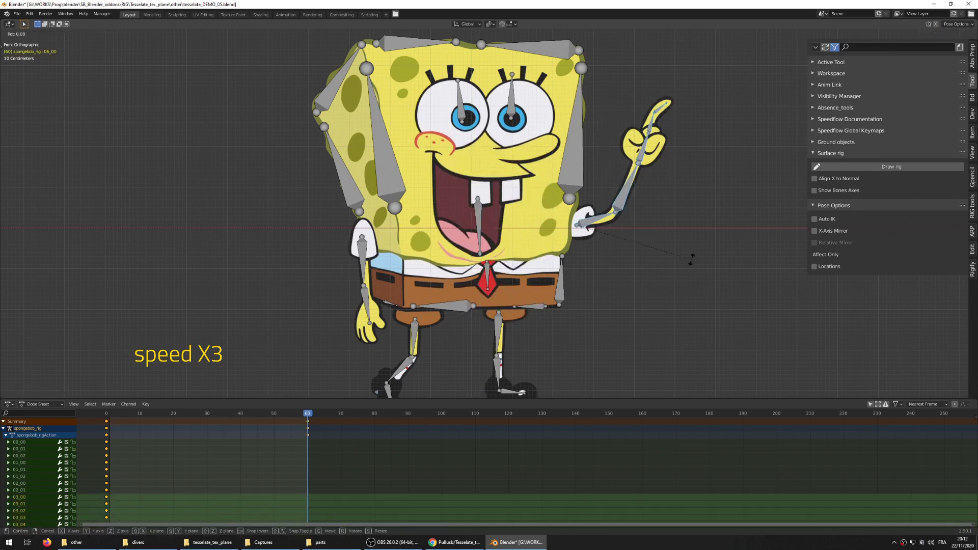
{"action": "left_click", "coordinate": [657, 236]}
{"action": "key", "text": "i"}
{"action": "left_click", "coordinate": [657, 240]}
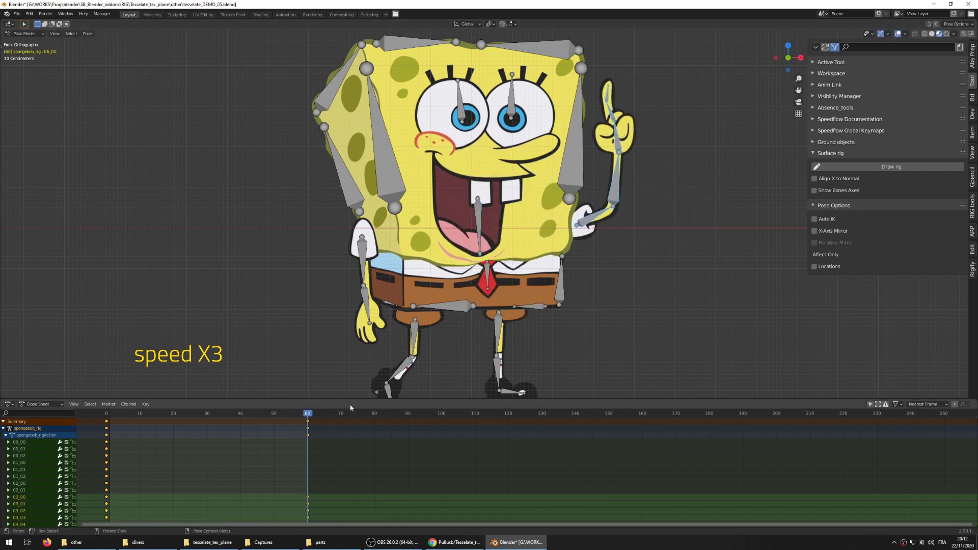
Set the animation's end frame to about 87 and return to frame 0
{"action": "left_click_drag", "start_coordinate": [396, 417], "coordinate": [397, 417]}
{"action": "key", "text": "ctrl+End"}
{"action": "left_click_drag", "start_coordinate": [253, 411], "coordinate": [106, 413]}
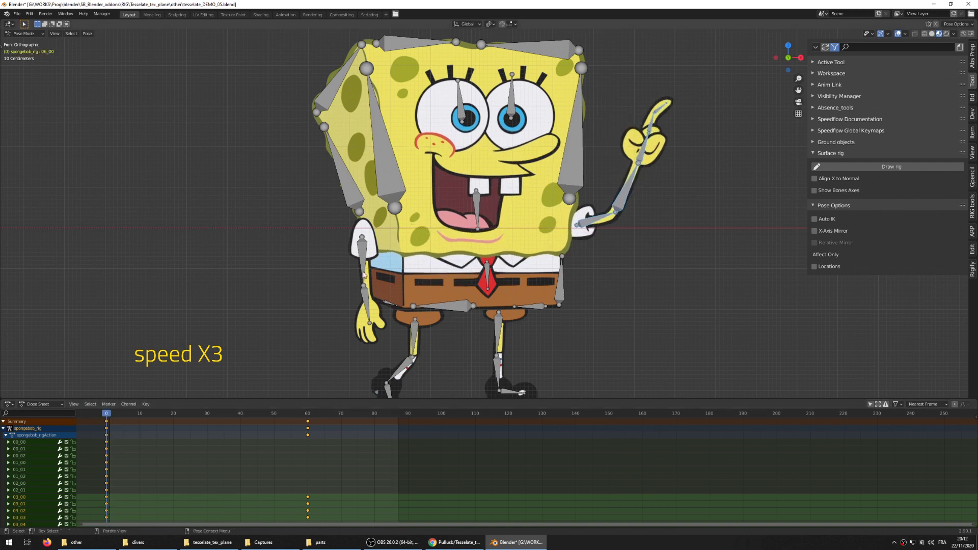
Play the SpongeBob animation with the viewport overlays hidden, and restore the overlays
{"action": "left_click", "coordinate": [899, 35]}
{"action": "key", "text": "space"}
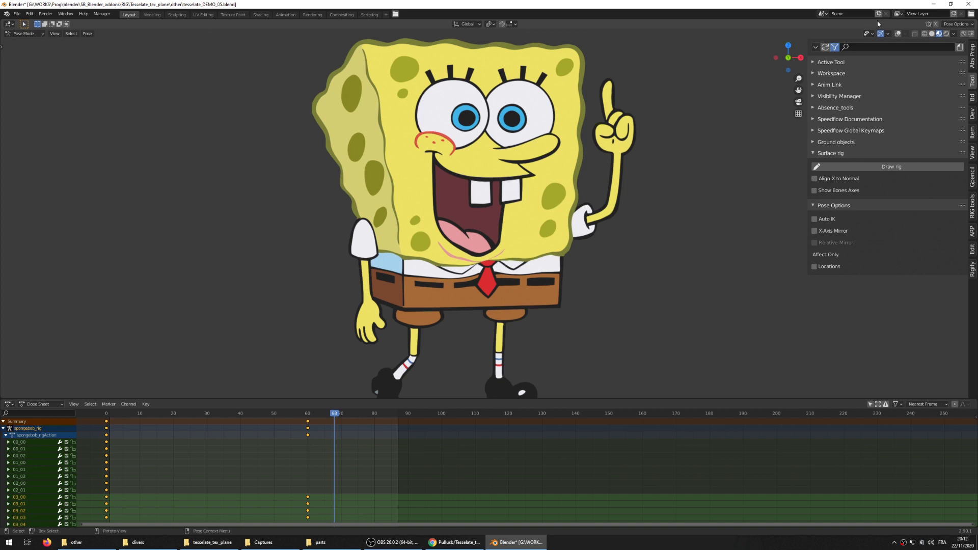
{"action": "left_click", "coordinate": [898, 34]}
Turn on Display Wire for the SpongeBob mesh and play the animation with its wireframe visible
{"action": "left_click", "coordinate": [448, 180]}
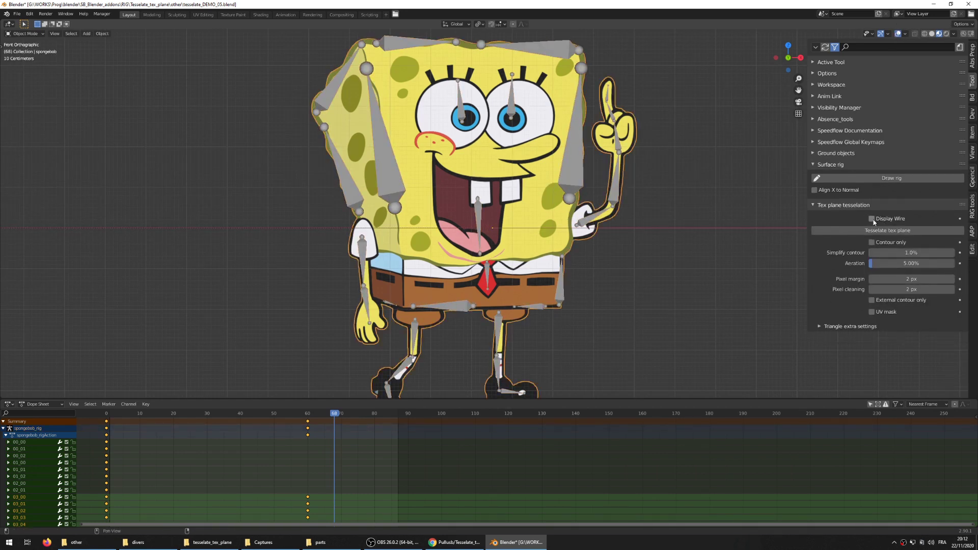
{"action": "left_click", "coordinate": [872, 219]}
{"action": "key", "text": "space"}
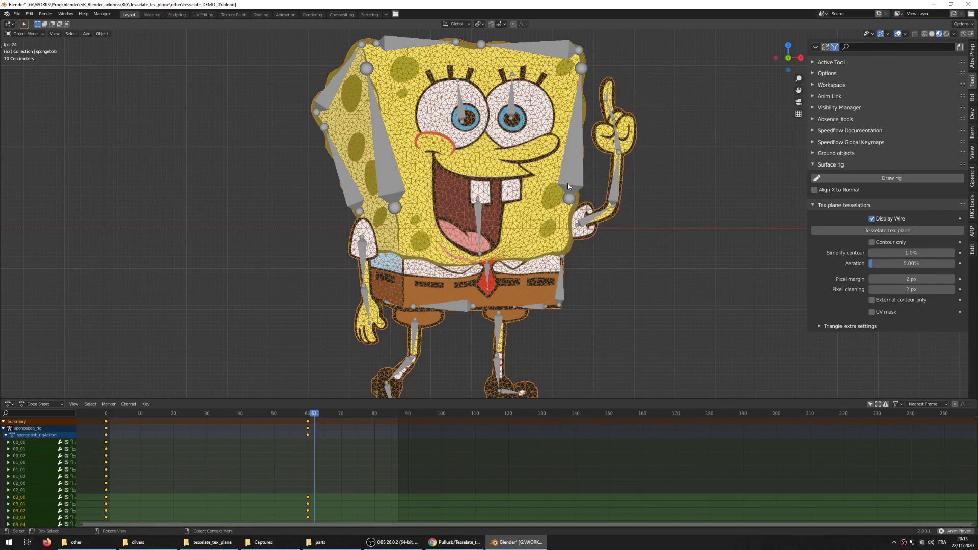
{"action": "key", "text": "space"}
Put the SpongeBob rig back in Pose Mode and rotate the straight leg's shin bone
{"action": "scroll", "coordinate": [524, 291], "scroll_direction": "down", "scroll_amount": 3}
{"action": "left_click", "coordinate": [493, 302]}
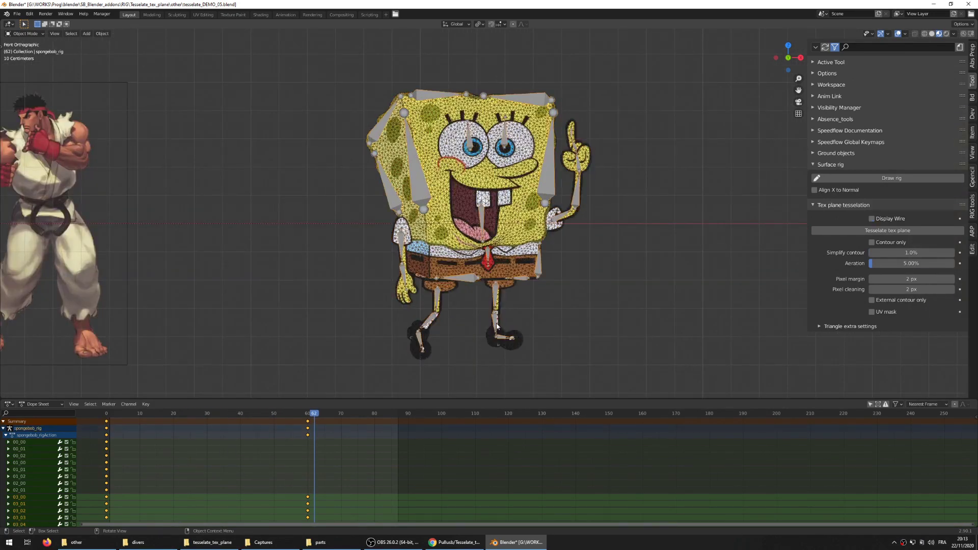
{"action": "key", "text": "ctrl+Tab"}
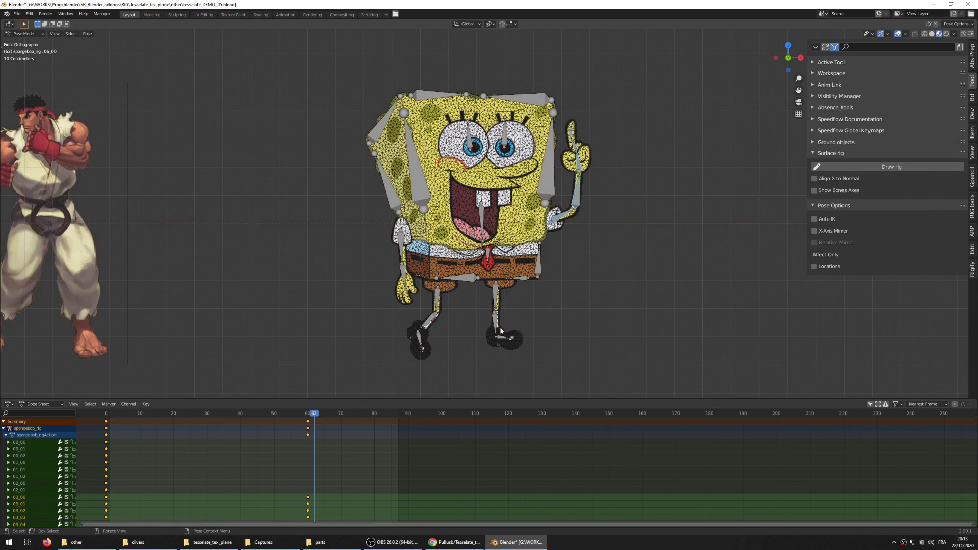
{"action": "left_click", "coordinate": [498, 324]}
{"action": "key", "text": "r"}
{"action": "left_click", "coordinate": [533, 329]}
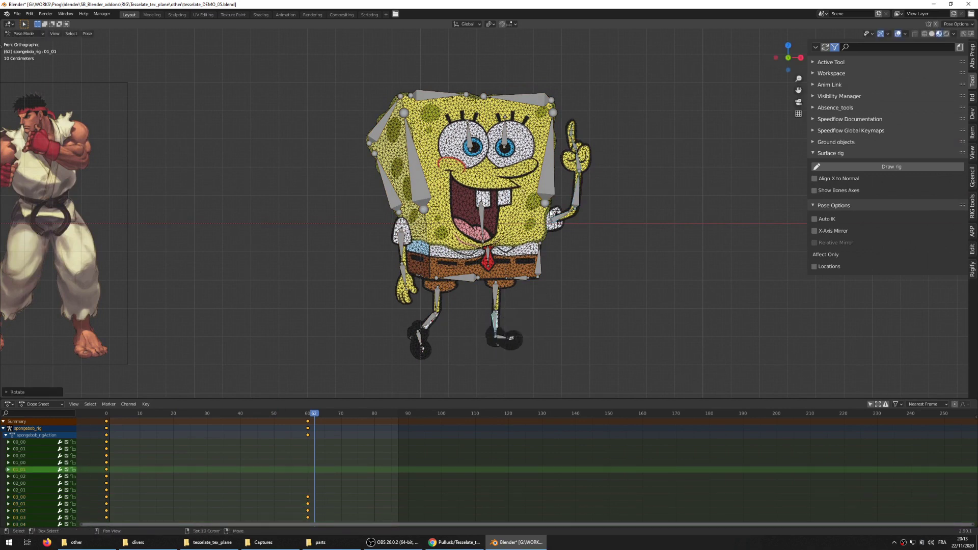
{"action": "middle_click_drag", "start_coordinate": [485, 215], "coordinate": [416, 227], "text": "shift"}
{"action": "scroll", "coordinate": [520, 251], "scroll_direction": "down", "scroll_amount": 2}
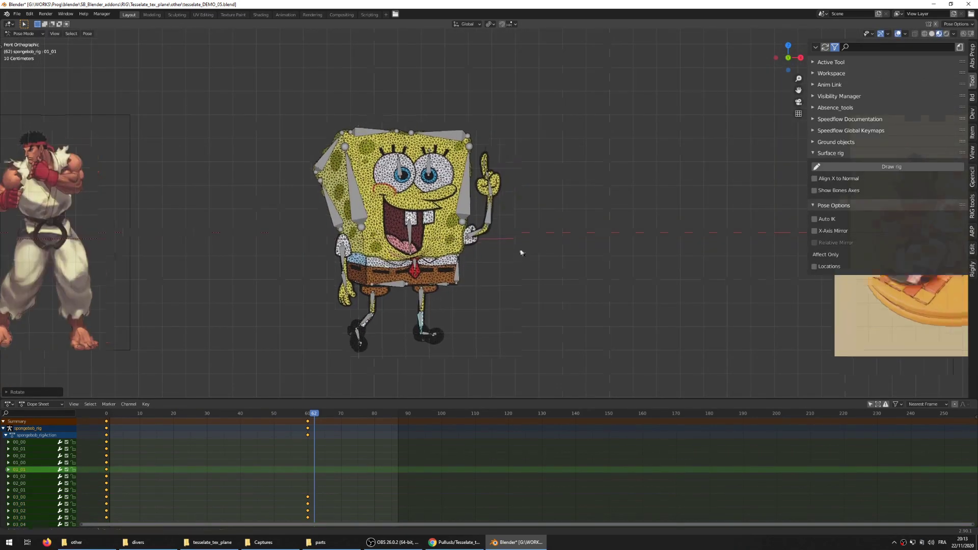
{"action": "scroll", "coordinate": [521, 244], "scroll_direction": "up", "scroll_amount": 4}
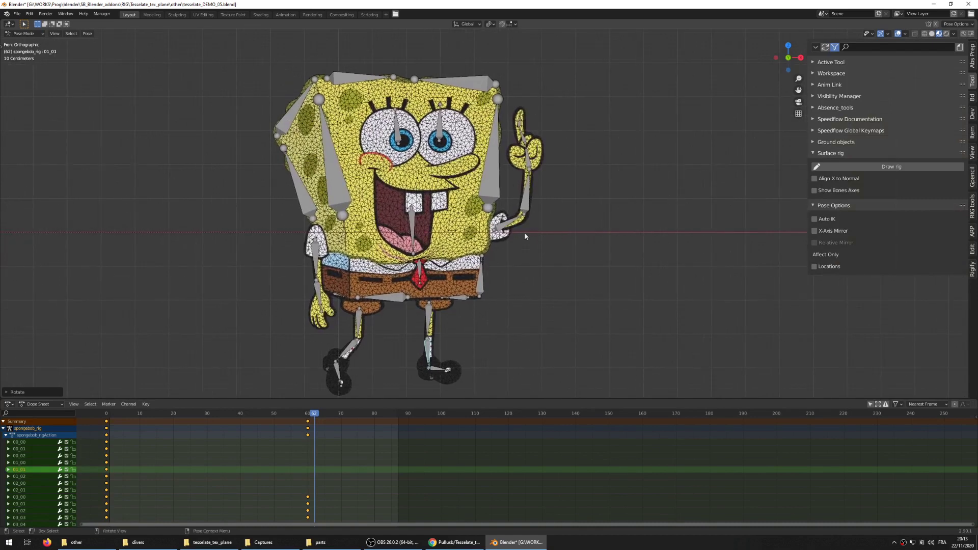
{"action": "left_click", "coordinate": [490, 195]}
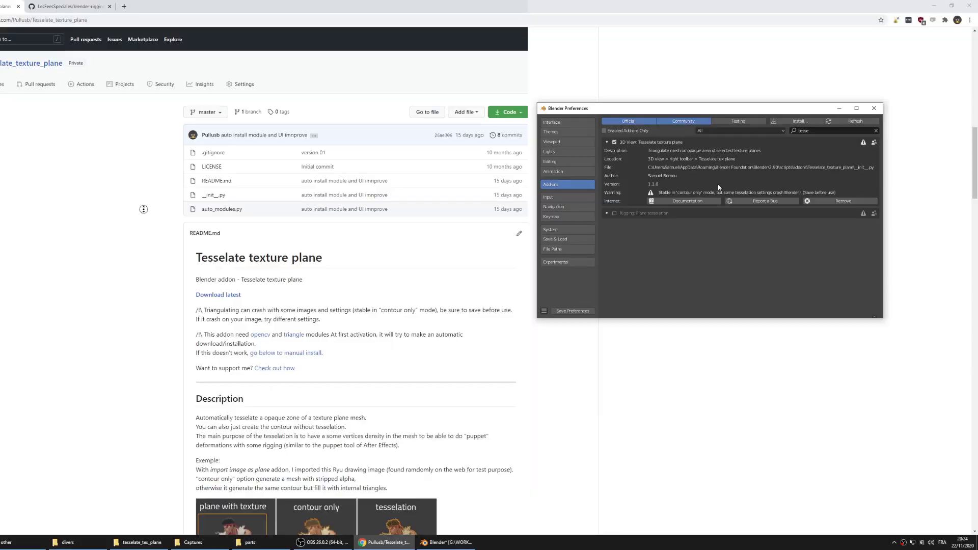
Examine the Tesselate texture plane README on GitHub, from its requirements and description to the Ryu example images
{"action": "scroll", "coordinate": [144, 210], "scroll_direction": "down", "scroll_amount": 1}
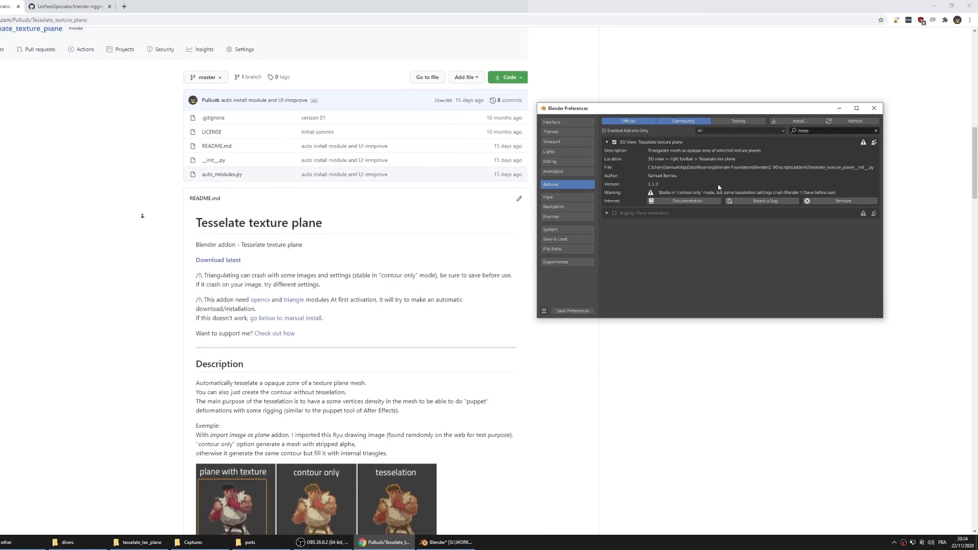
{"action": "scroll", "coordinate": [142, 220], "scroll_direction": "down", "scroll_amount": 2}
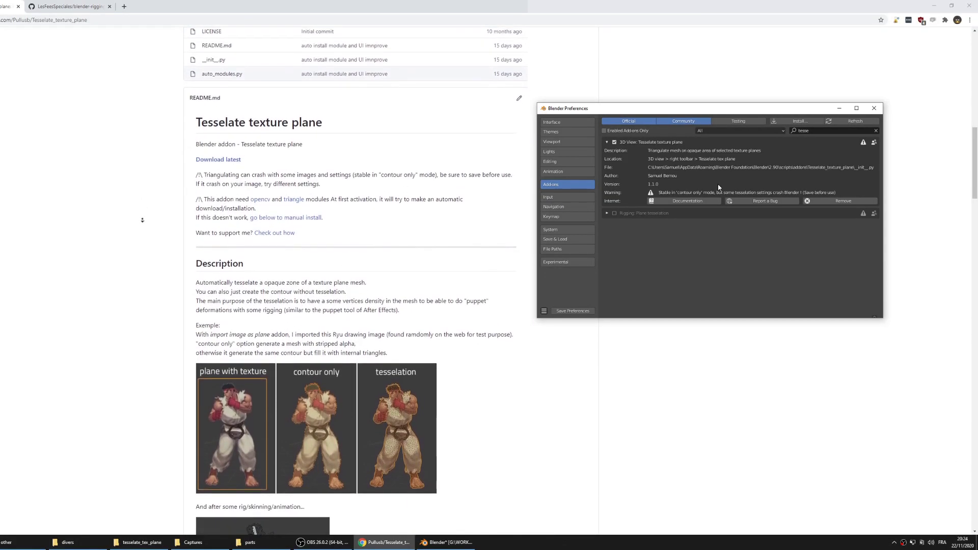
{"action": "scroll", "coordinate": [142, 219], "scroll_direction": "down", "scroll_amount": 2}
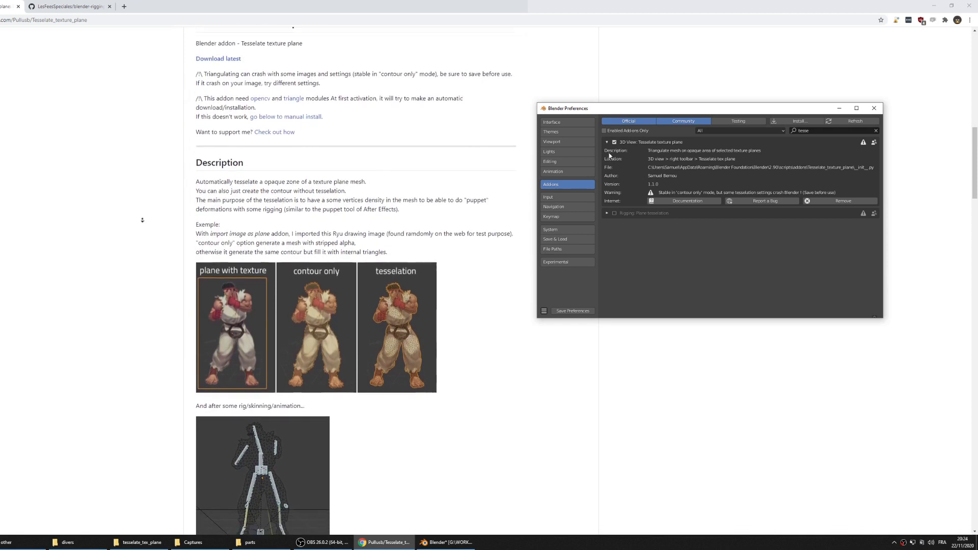
{"action": "scroll", "coordinate": [142, 219], "scroll_direction": "down", "scroll_amount": 2}
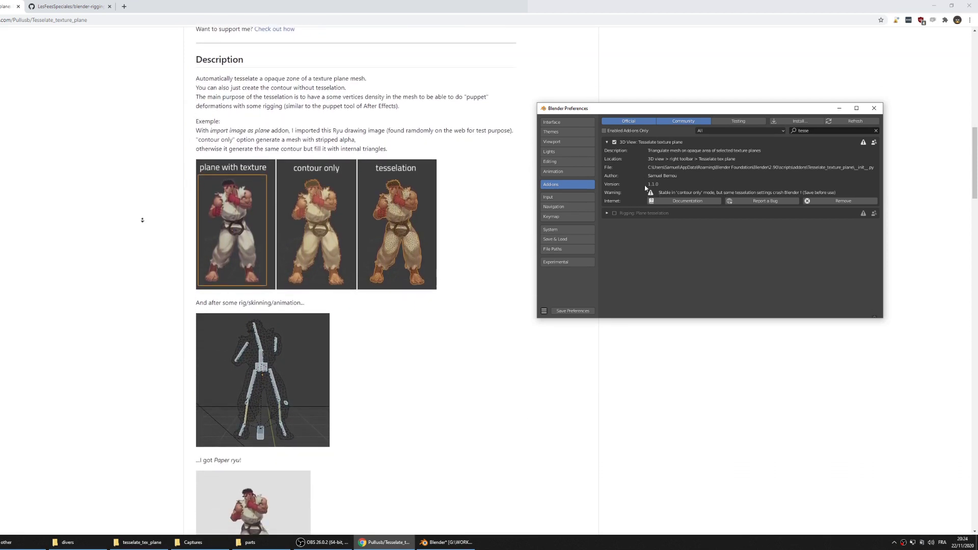
{"action": "scroll", "coordinate": [142, 220], "scroll_direction": "down", "scroll_amount": 1}
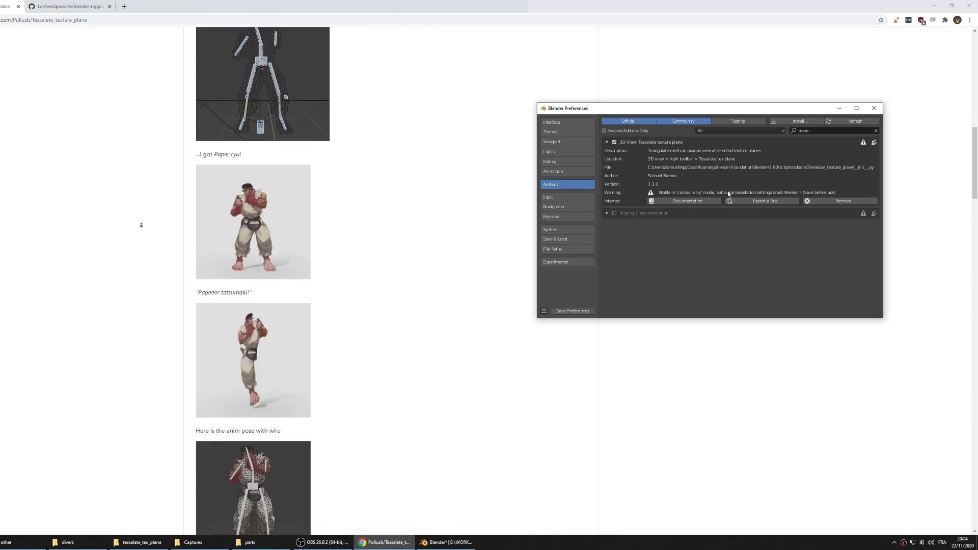
Examine the README from the Ryu examples through the options detail, credits and manual module installation, and expand the Rigging: Plane tesselation add-on's details in Blender Preferences
{"action": "scroll", "coordinate": [142, 219], "scroll_direction": "down", "scroll_amount": 3}
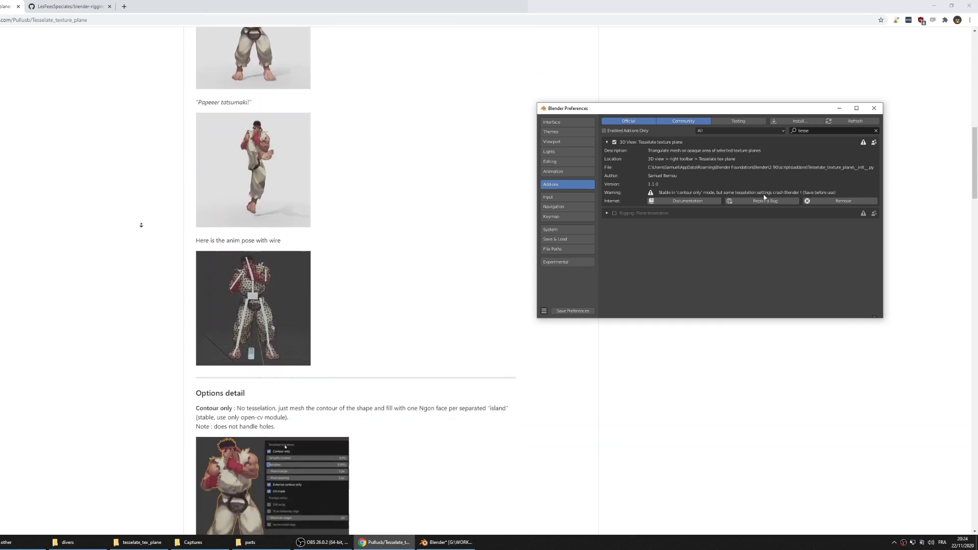
{"action": "scroll", "coordinate": [141, 225], "scroll_direction": "down", "scroll_amount": 4}
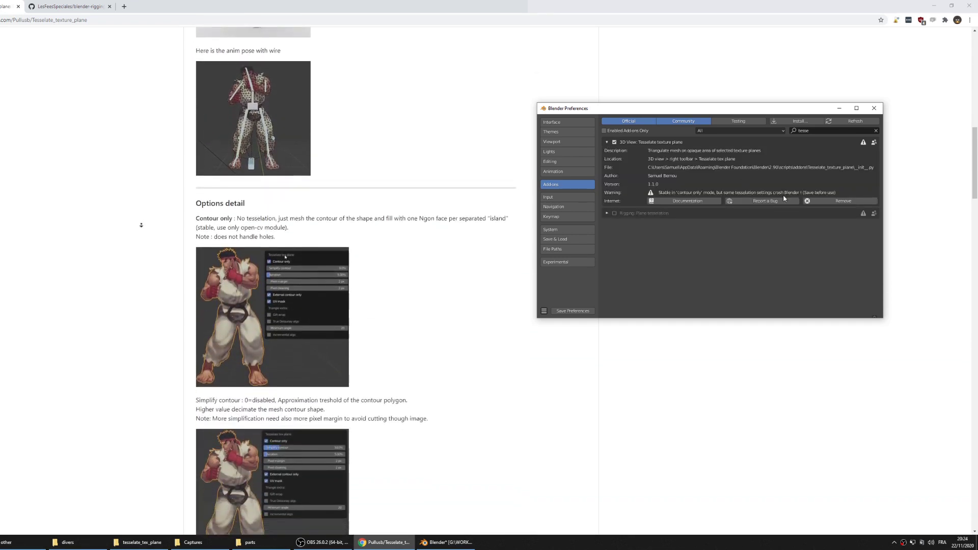
{"action": "scroll", "coordinate": [142, 224], "scroll_direction": "down", "scroll_amount": 3}
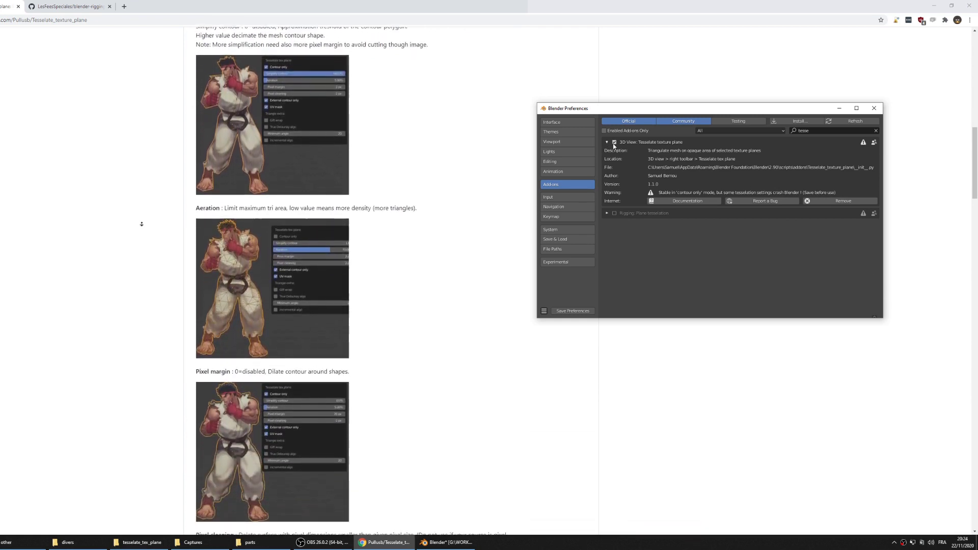
{"action": "scroll", "coordinate": [141, 224], "scroll_direction": "down", "scroll_amount": 5}
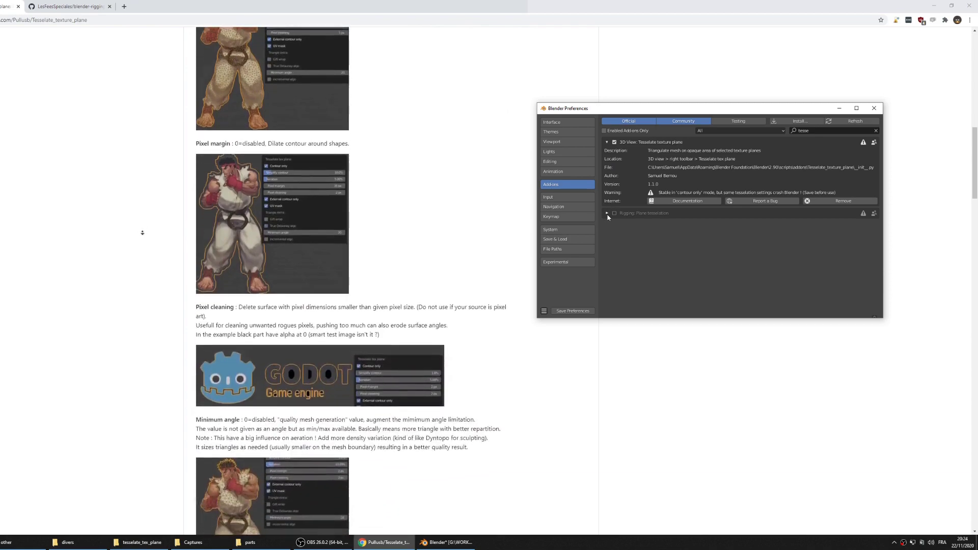
{"action": "scroll", "coordinate": [143, 233], "scroll_direction": "down", "scroll_amount": 10}
{"action": "left_click", "coordinate": [607, 213]}
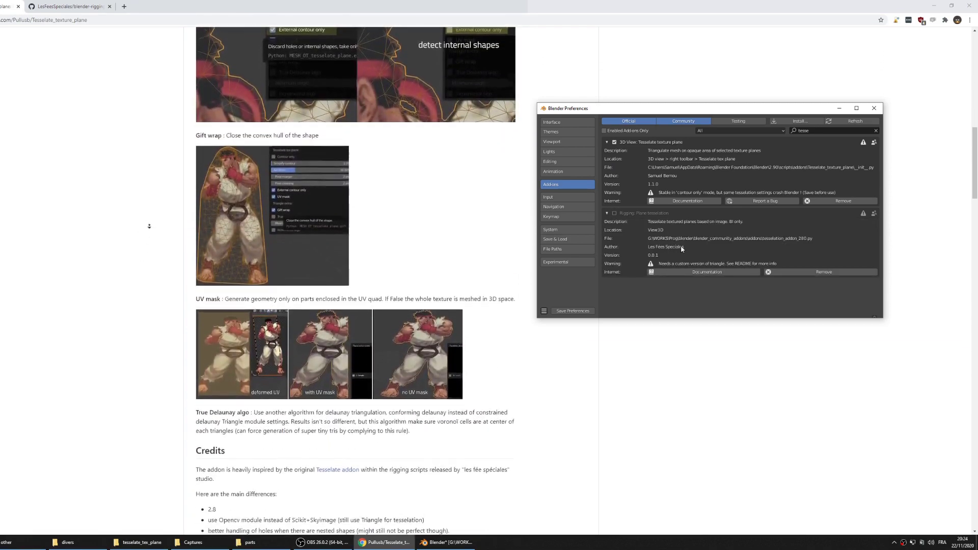
{"action": "scroll", "coordinate": [148, 229], "scroll_direction": "down", "scroll_amount": 6}
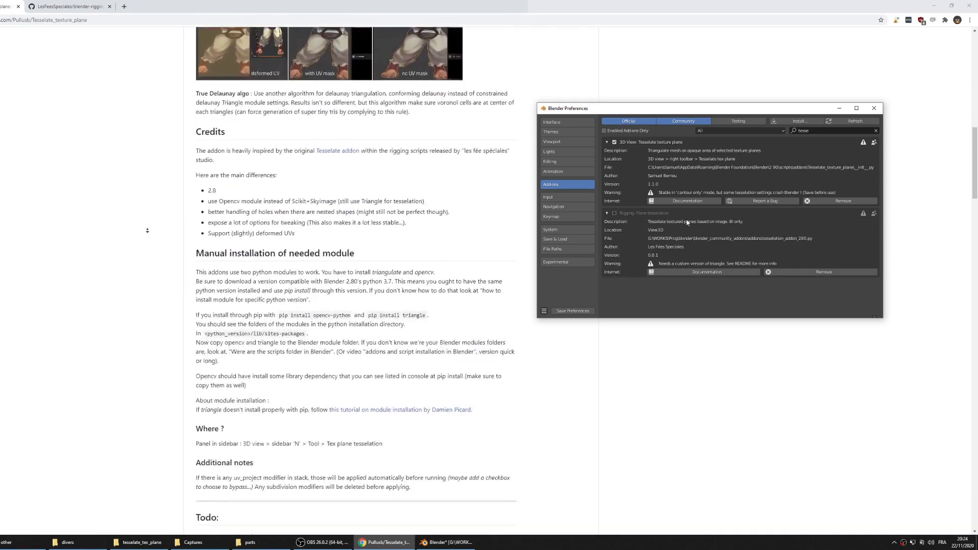